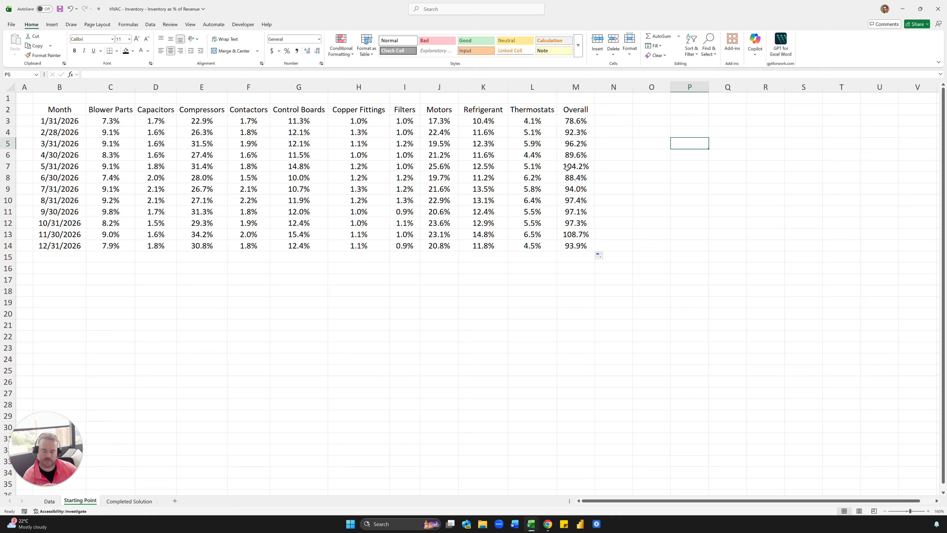
# Label cell B16, below the month list, as Overall.
pyautogui.click(171, 214)
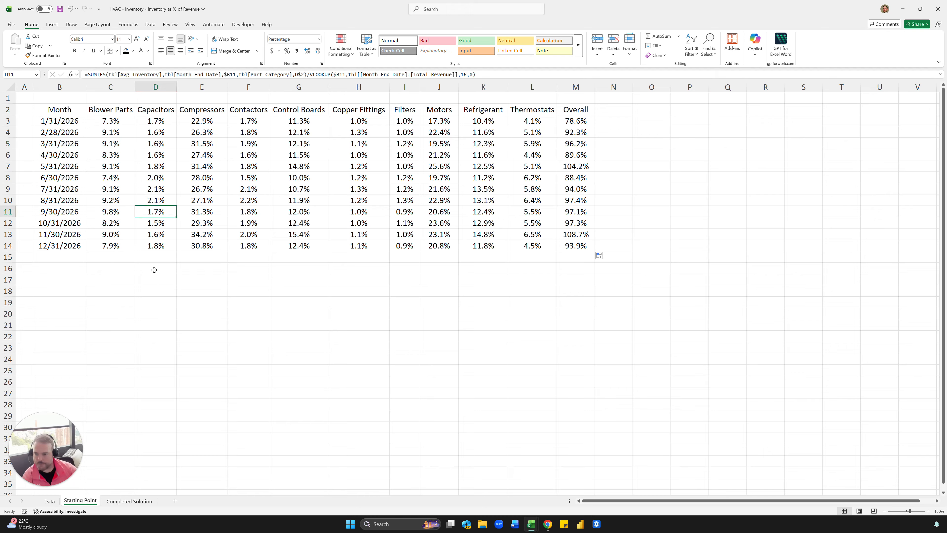
pyautogui.click(79, 271)
pyautogui.write('Overall')
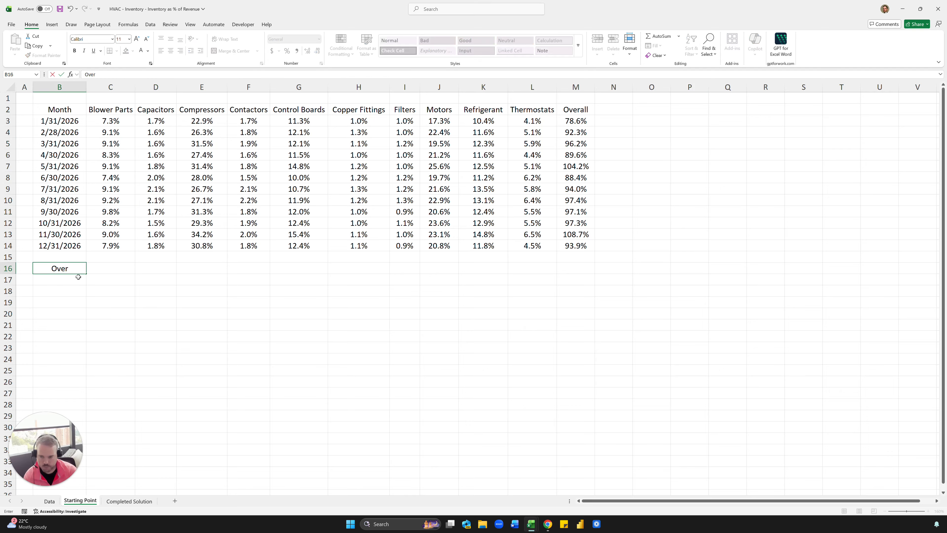
pyautogui.press('Return')
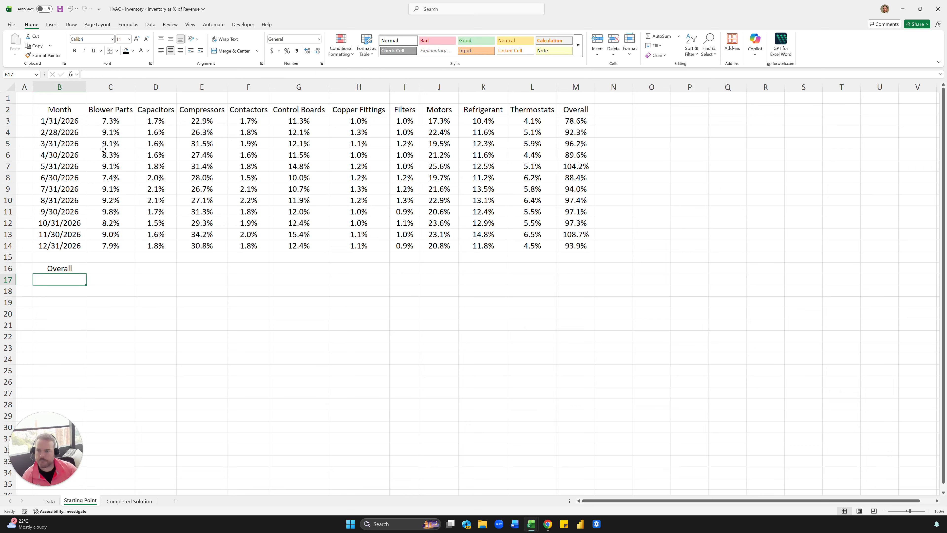
# Examine the VLOOKUP revenue divisor in the January Blower Parts formula and the category headers it applies to.
pyautogui.click(110, 120)
pyautogui.doubleClick(465, 74)
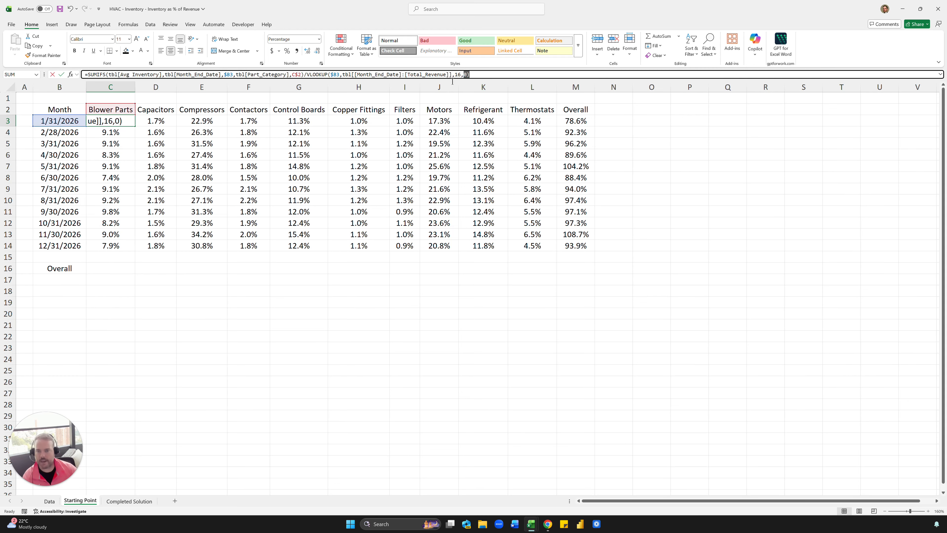
pyautogui.moveTo(452, 81); pyautogui.dragTo(331, 81)
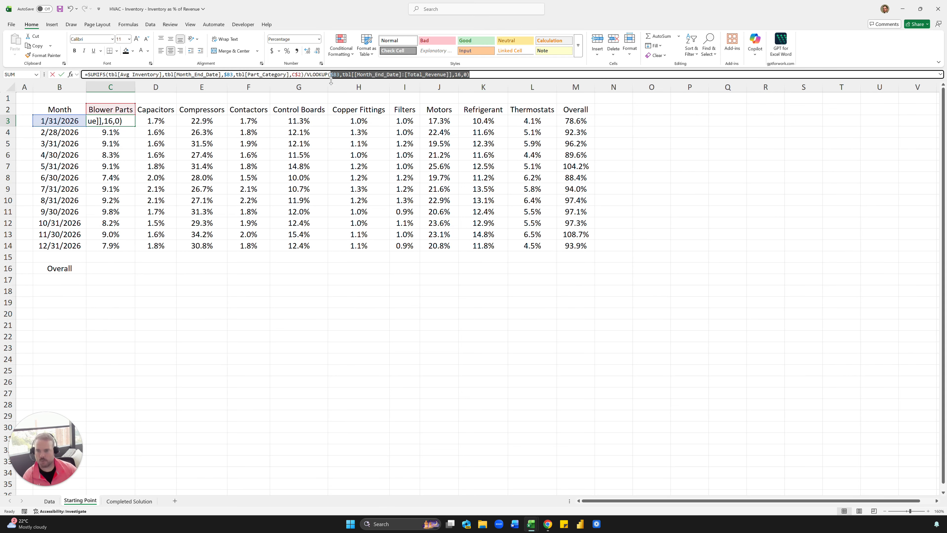
pyautogui.press('Escape')
pyautogui.click(111, 269)
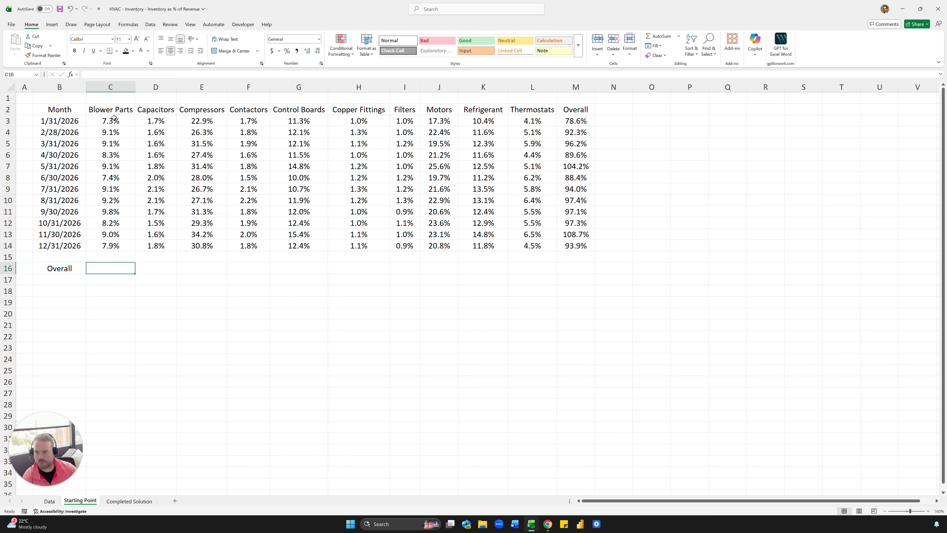
pyautogui.click(116, 108)
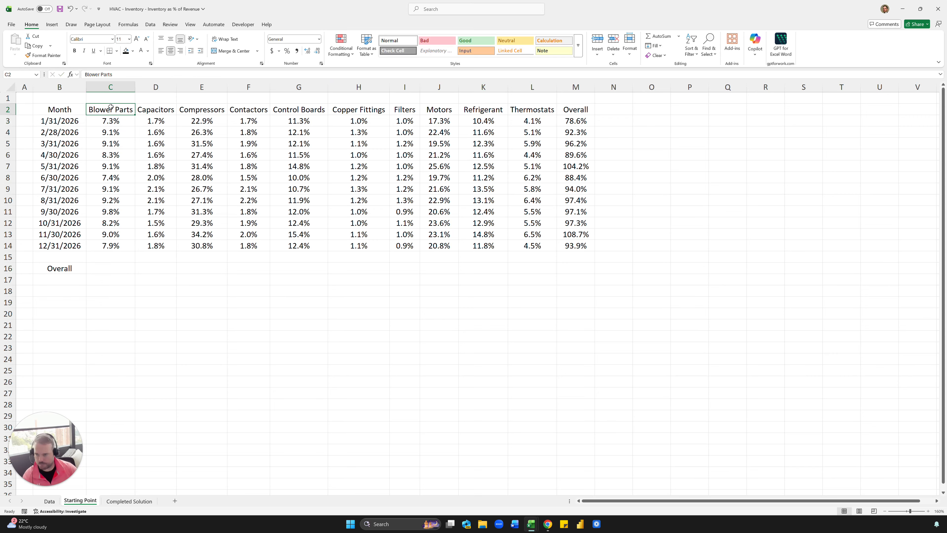
pyautogui.click(146, 106)
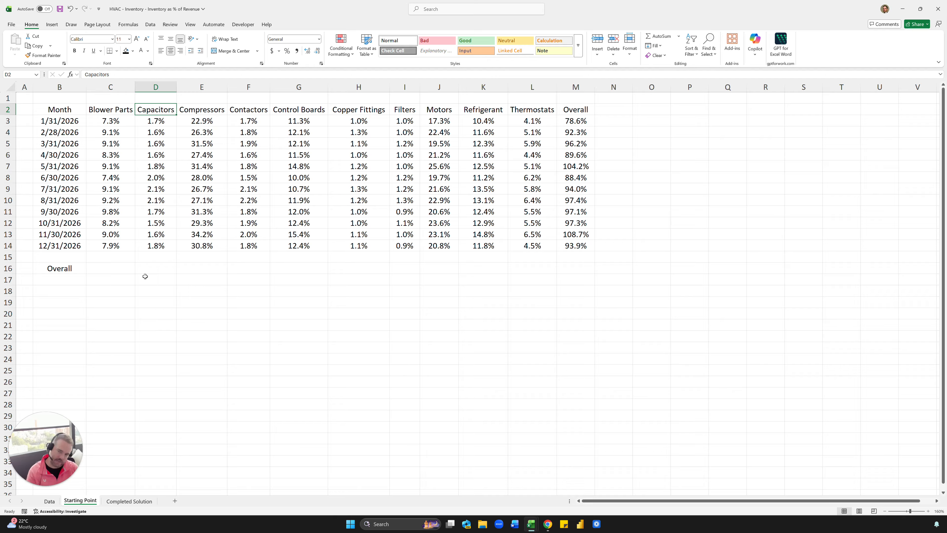
# Copy the Month header and its twelve month-end dates from B2:B14 to B21.
pyautogui.click(55, 105)
pyautogui.moveTo(55, 106); pyautogui.dragTo(61, 245)
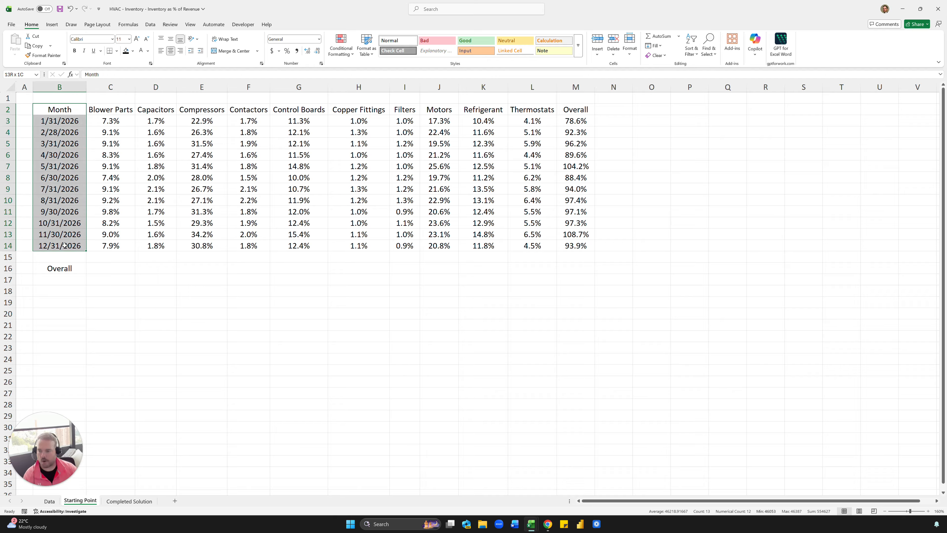
pyautogui.hotkey('ctrl', 'c')
pyautogui.click(62, 323)
pyautogui.hotkey('ctrl', 'v')
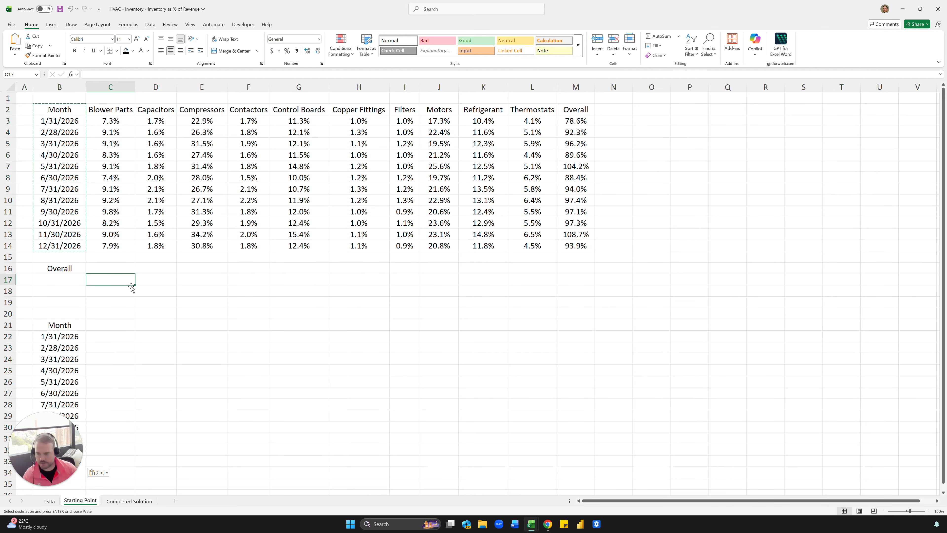
# Reuse the VLOOKUP part of C3's formula in C22 as =VLOOKUP($B22,tbl[[Month_End_Date]:[Total_Revenue]],16,0).
pyautogui.click(110, 336)
pyautogui.click(109, 123)
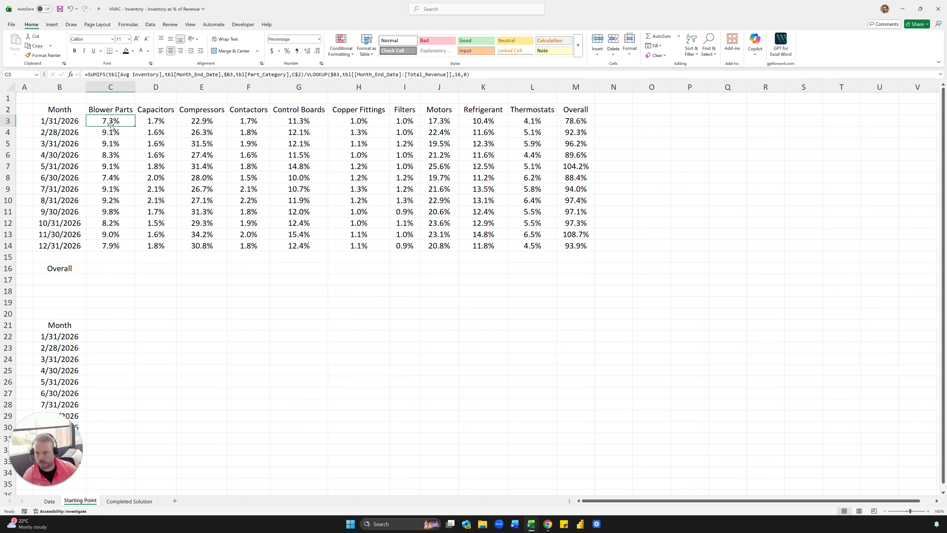
pyautogui.click(479, 74)
pyautogui.moveTo(480, 74); pyautogui.dragTo(306, 73)
pyautogui.hotkey('ctrl', 'c')
pyautogui.press('Escape')
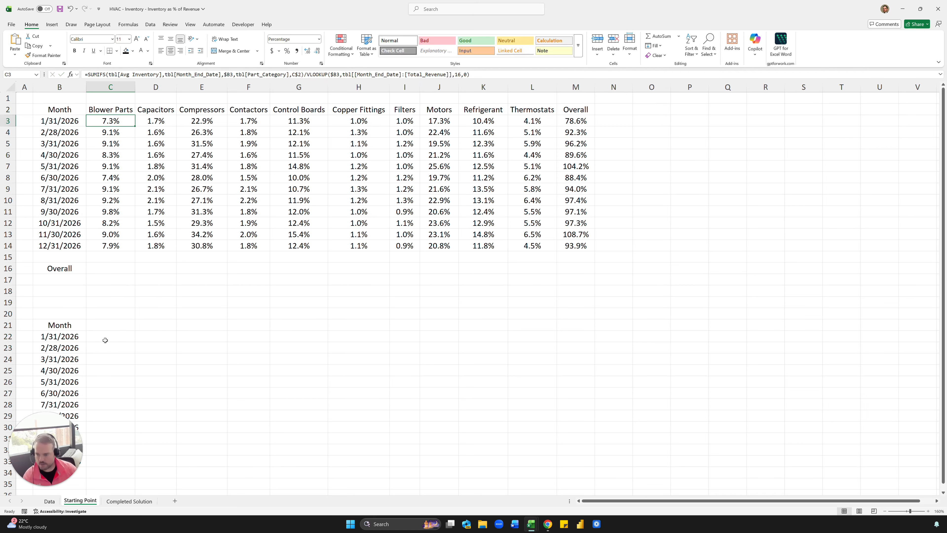
pyautogui.click(105, 337)
pyautogui.write('=')
pyautogui.hotkey('ctrl', 'v')
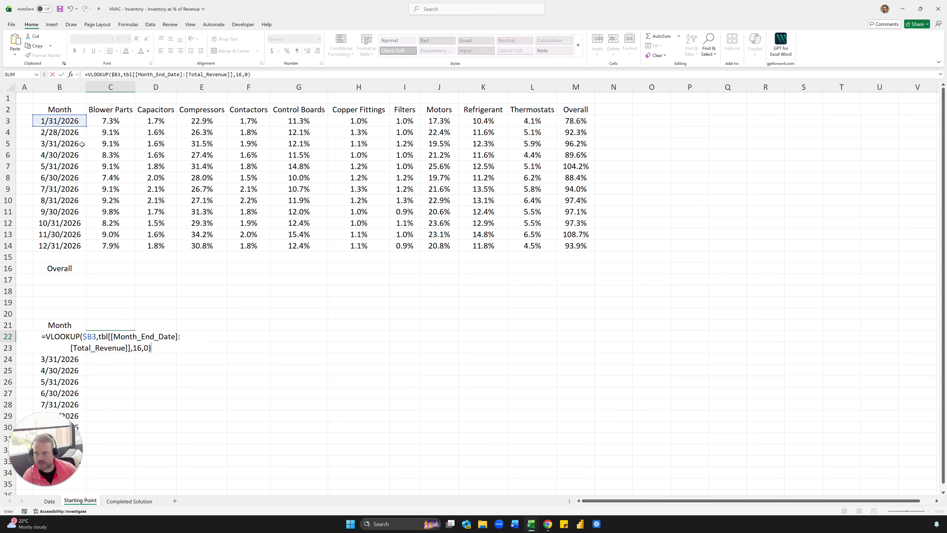
pyautogui.moveTo(56, 126); pyautogui.dragTo(62, 338)
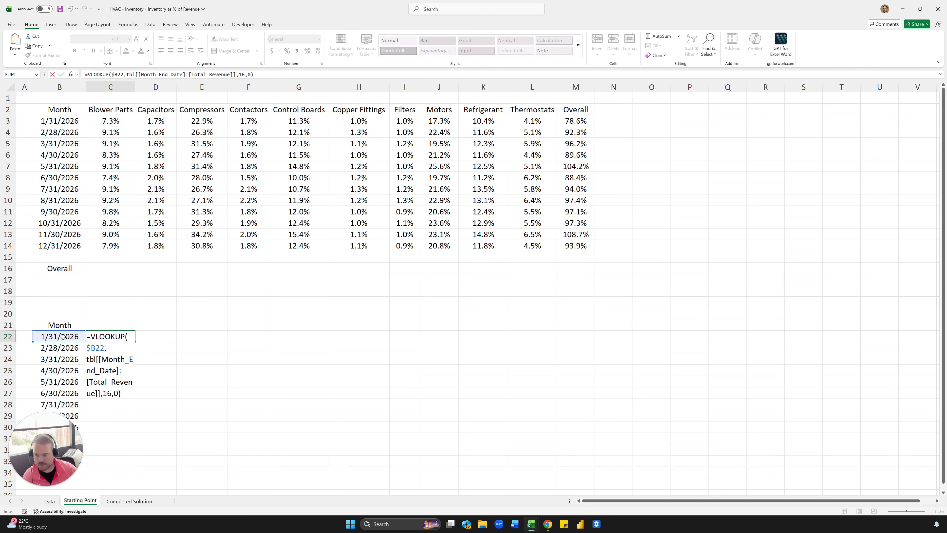
pyautogui.hotkey('ctrl', 'Return')
# Format C22 as currency without decimals and fill the revenue lookup down through C33.
pyautogui.hotkey('ctrl', 'shift', '4')
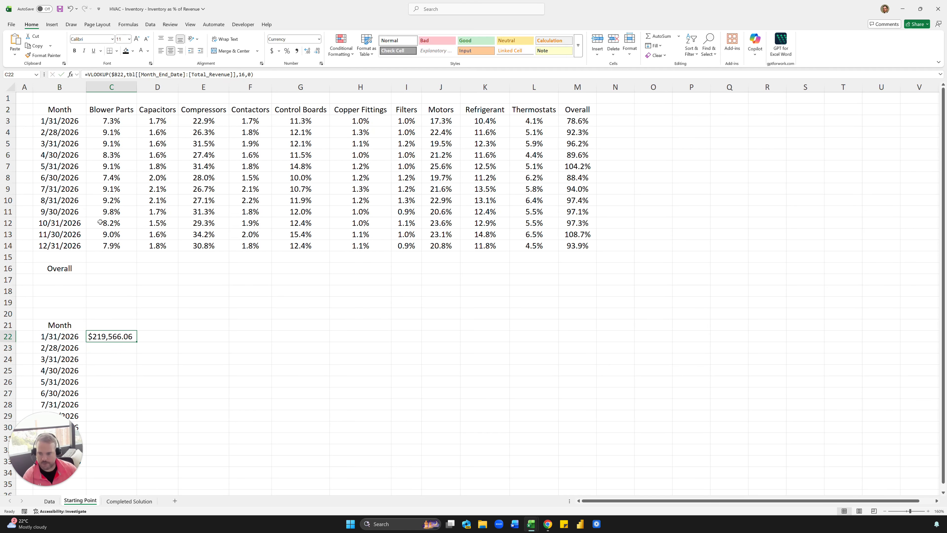
pyautogui.click(317, 51)
pyautogui.click(316, 50)
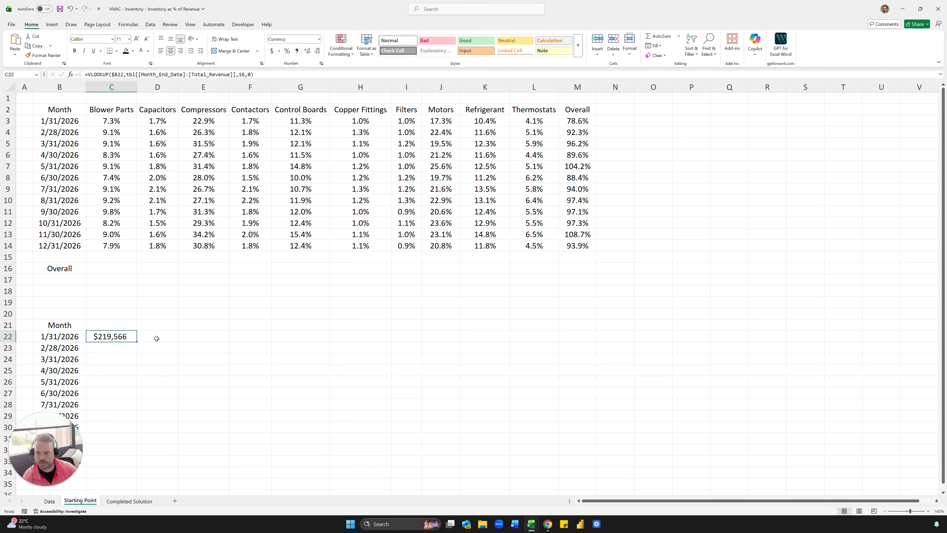
pyautogui.doubleClick(136, 342)
pyautogui.click(203, 325)
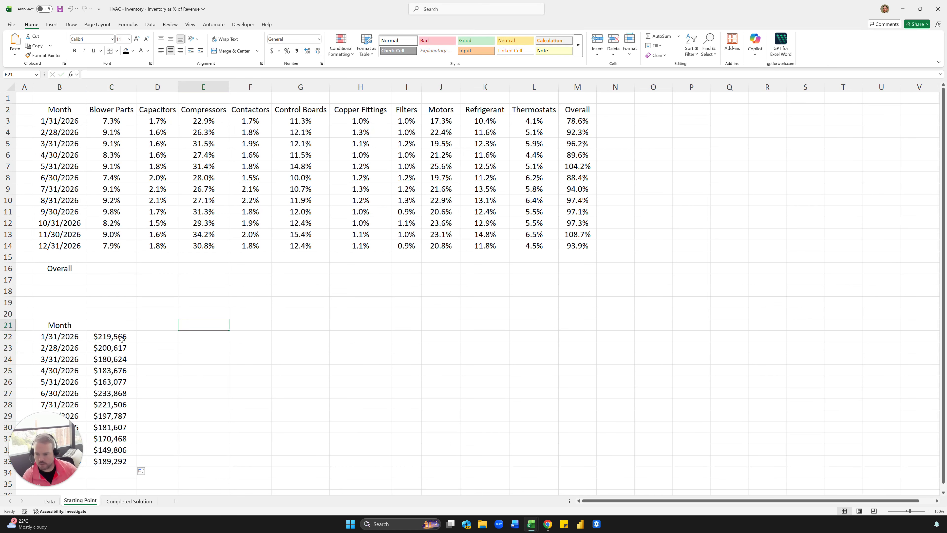
pyautogui.moveTo(121, 338); pyautogui.dragTo(121, 460)
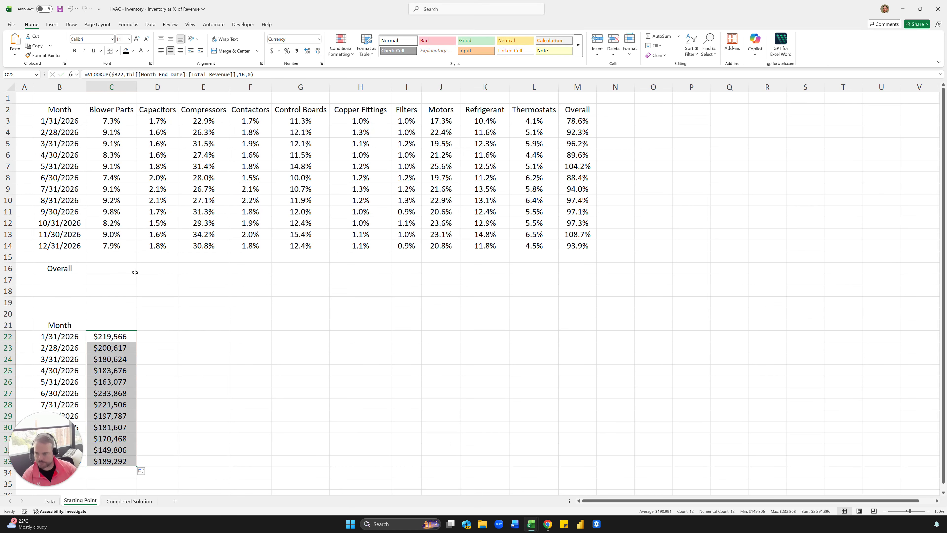
# Copy the full formula text from C14 into the Overall cell C16, keeping its references unchanged.
pyautogui.click(131, 258)
pyautogui.click(130, 248)
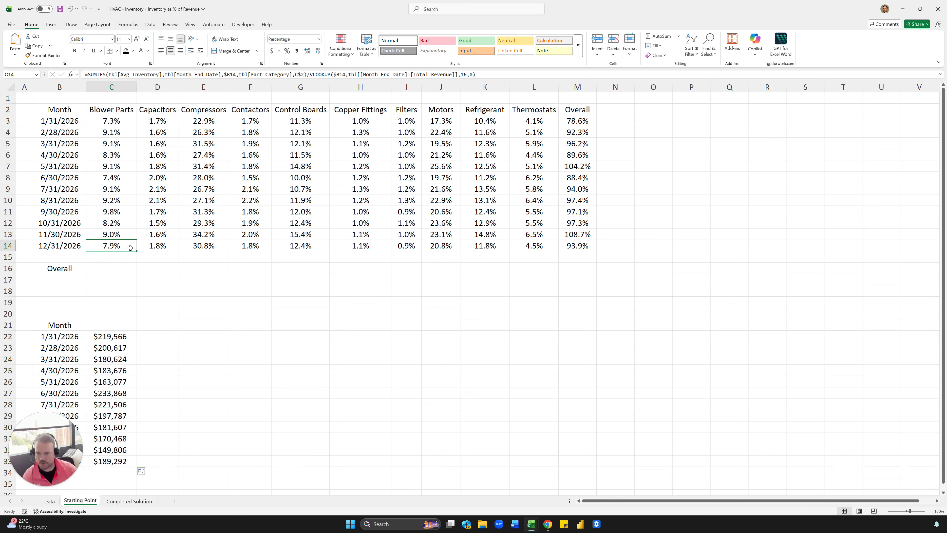
pyautogui.moveTo(477, 74); pyautogui.dragTo(83, 67)
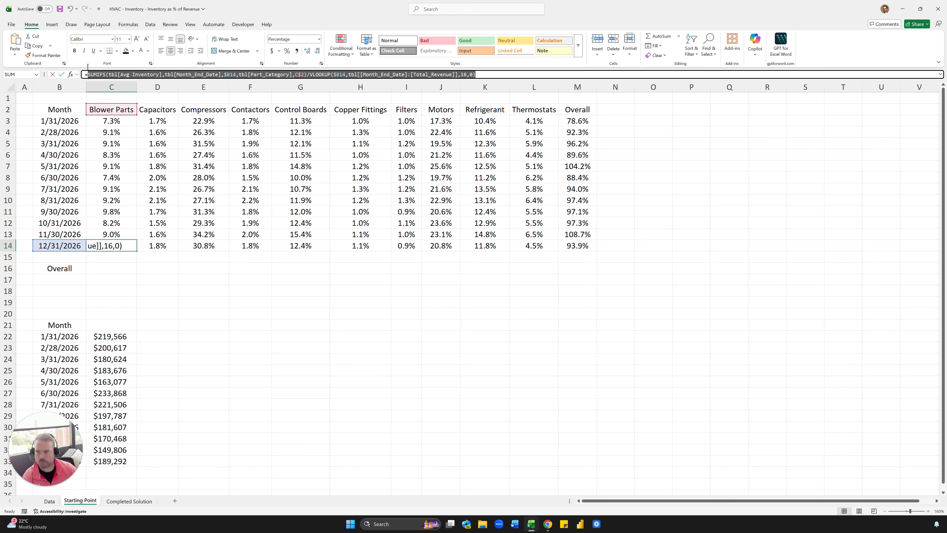
pyautogui.press('Escape')
pyautogui.click(115, 269)
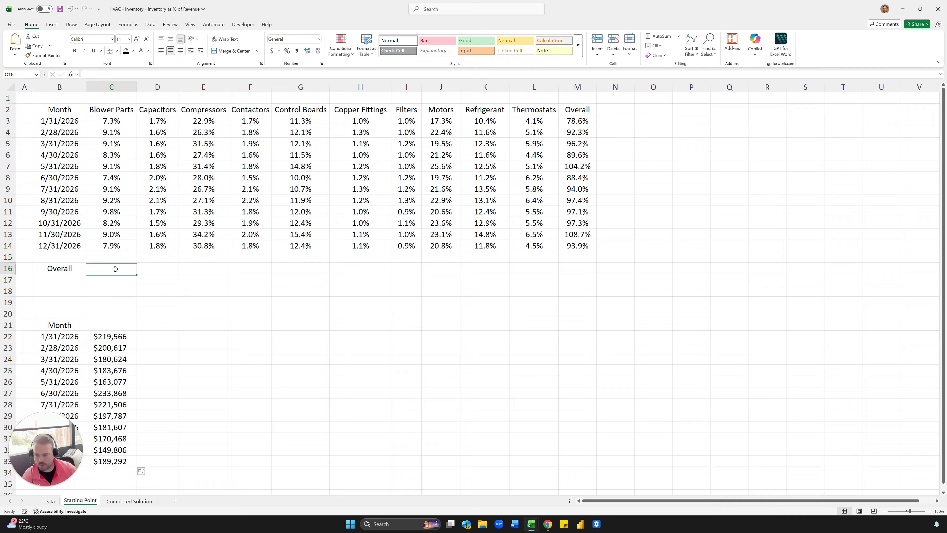
pyautogui.doubleClick(115, 268)
pyautogui.hotkey('ctrl', 'v')
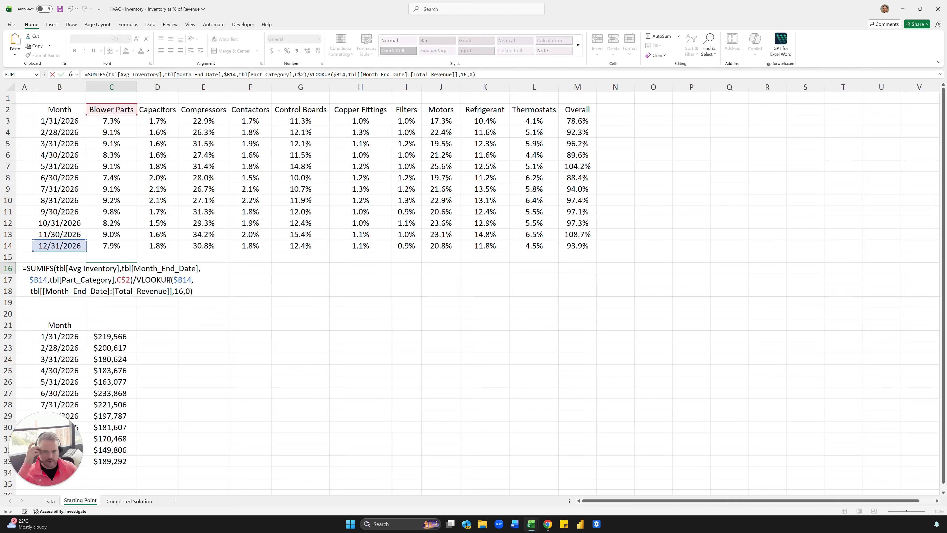
# Remove the Month_End_Date criterion and the VLOOKUP divisor from the formula in C16.
pyautogui.click(199, 74)
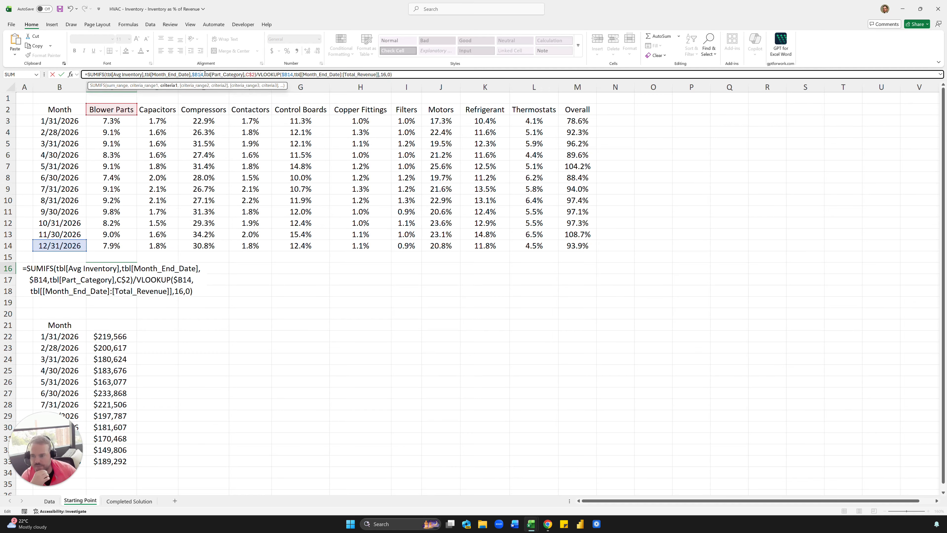
pyautogui.moveTo(204, 74); pyautogui.dragTo(148, 79)
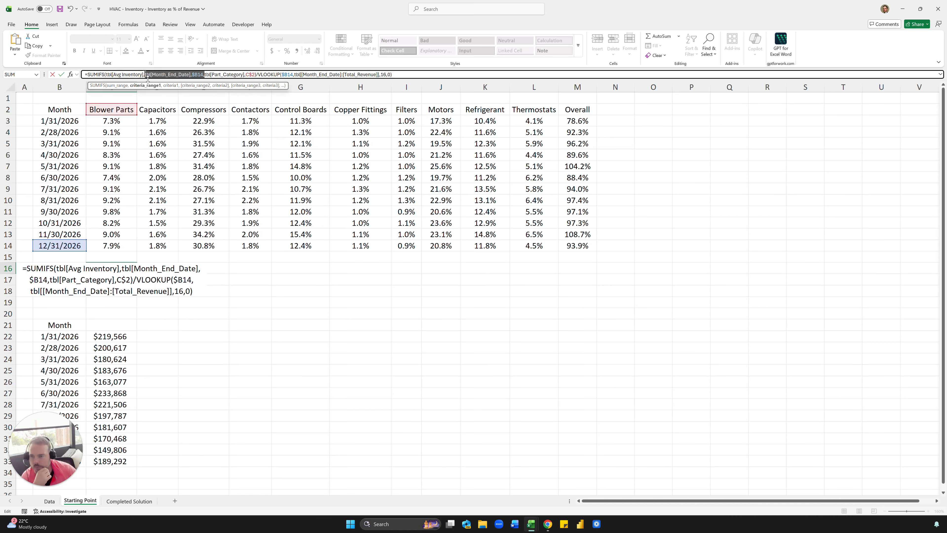
pyautogui.press('BackSpace')
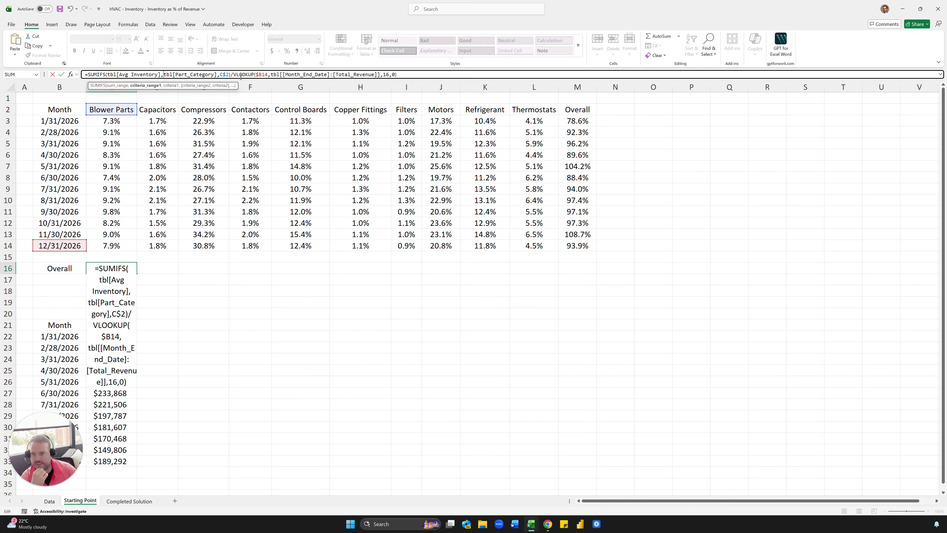
pyautogui.moveTo(233, 74); pyautogui.dragTo(397, 74)
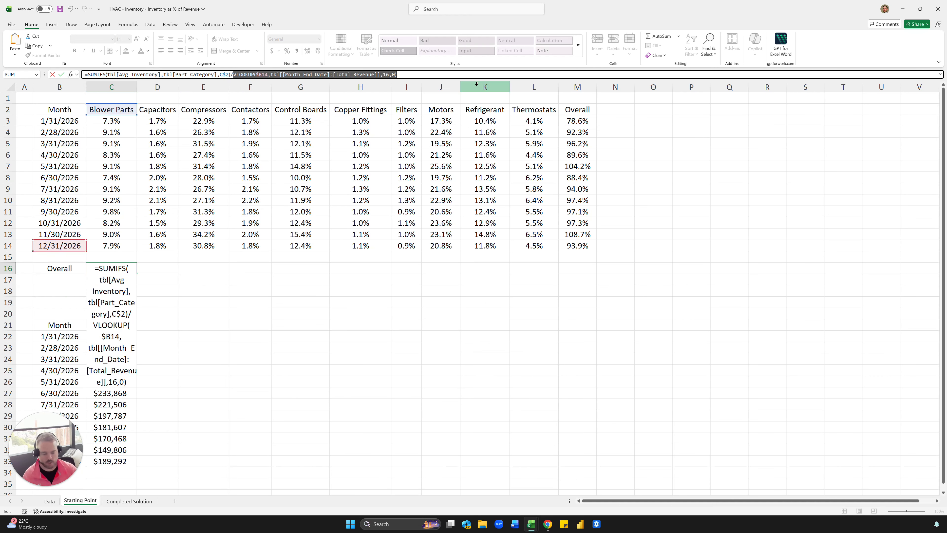
pyautogui.press('BackSpace')
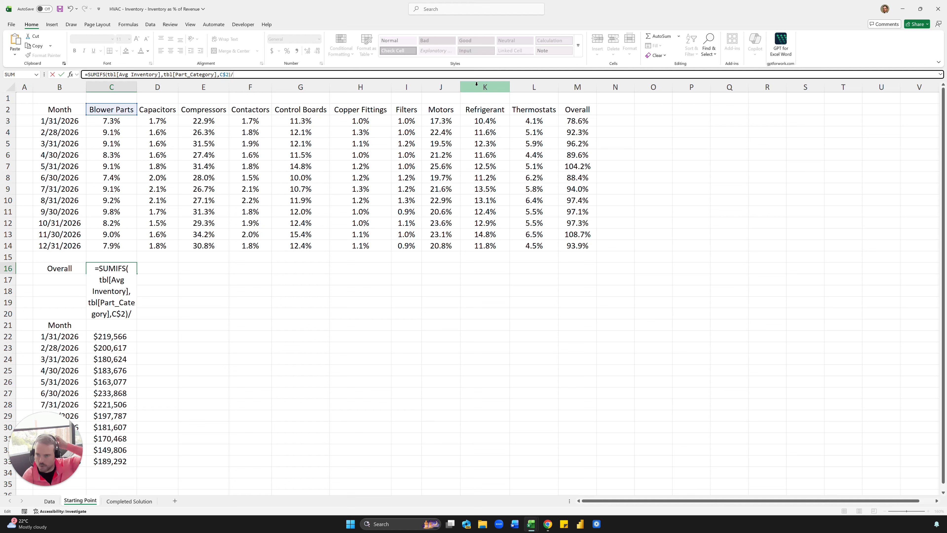
# Complete the C16 formula by dividing by SUM($C$22:$C$33).
pyautogui.write('SUM(')
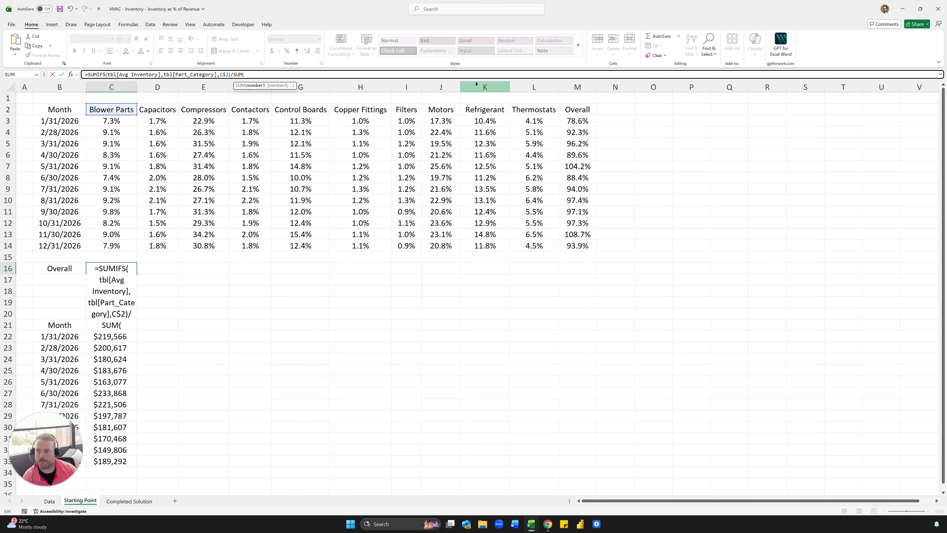
pyautogui.click(123, 459)
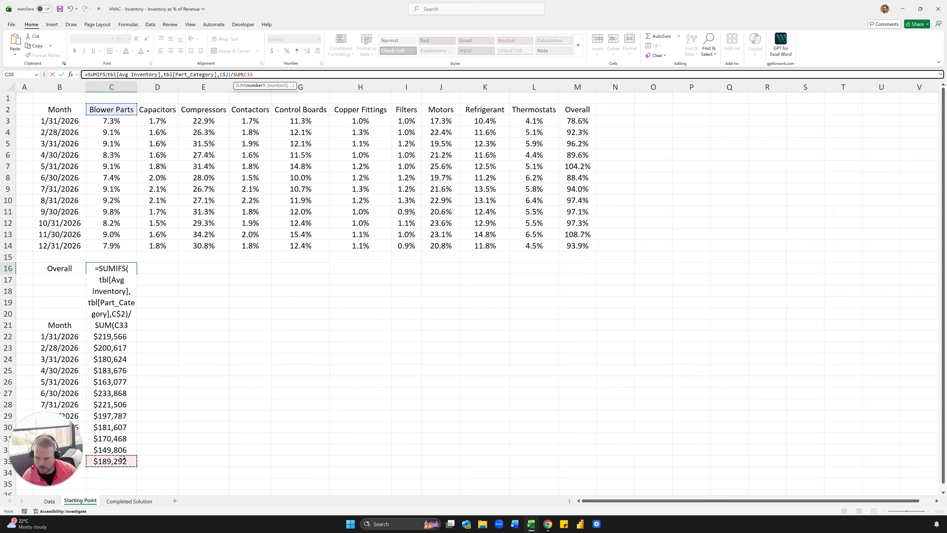
pyautogui.moveTo(123, 459); pyautogui.dragTo(116, 338)
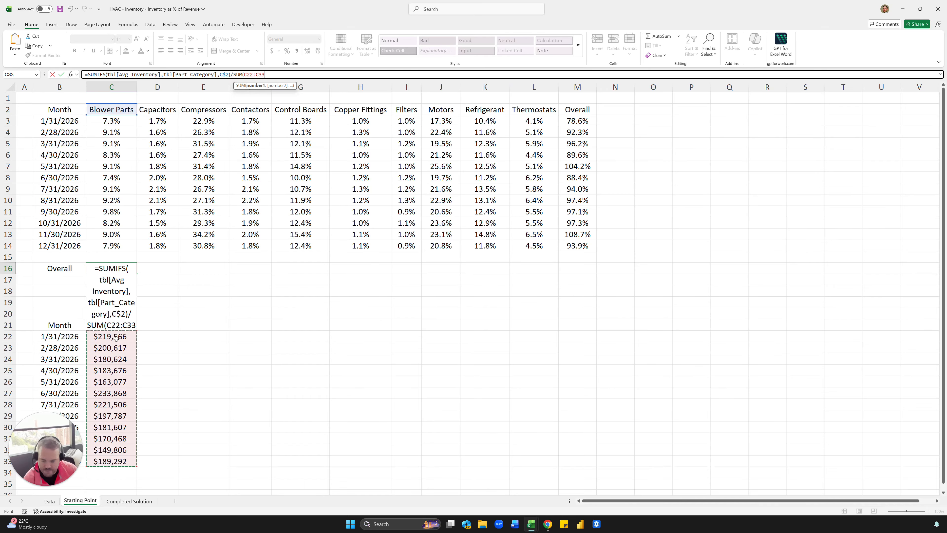
pyautogui.press('F4')
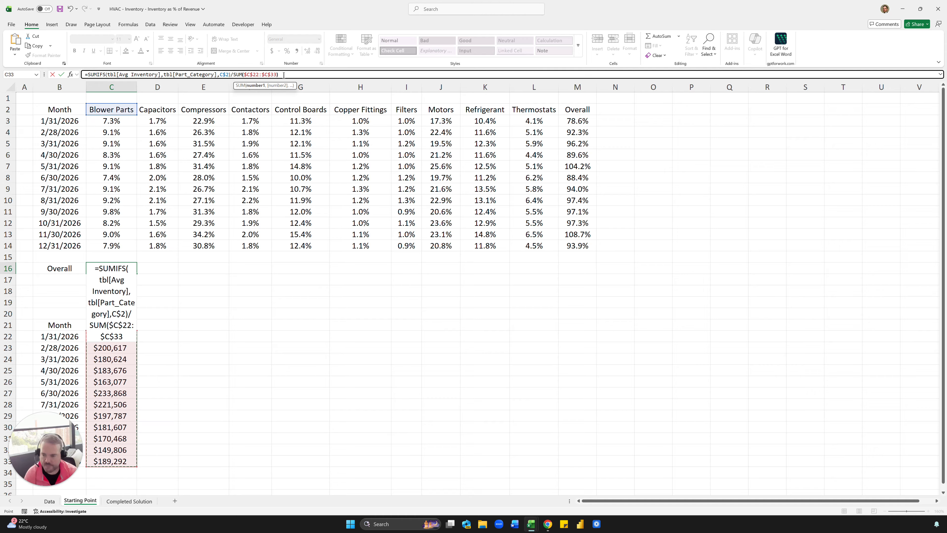
pyautogui.write(')')
pyautogui.hotkey('ctrl', 'Return')
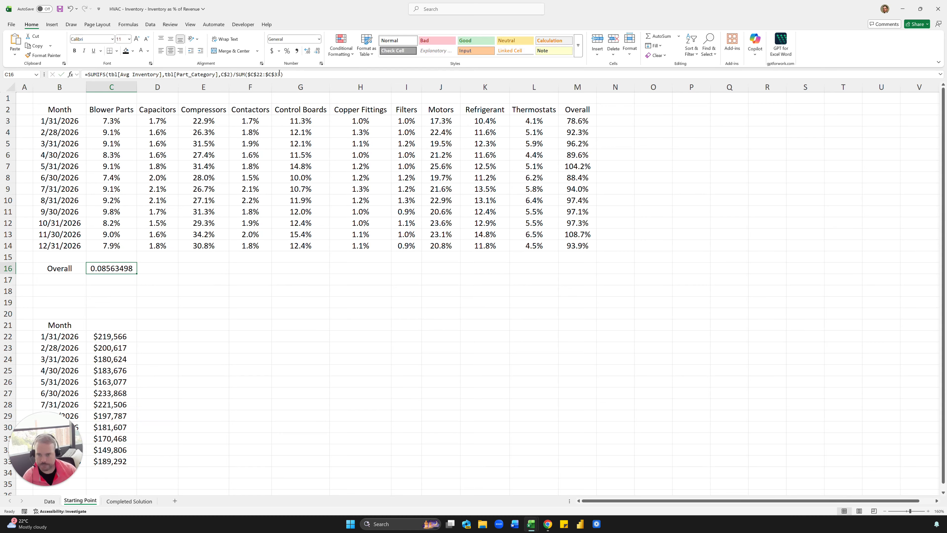
# Make the summed range in C16 fully relative, so the divisor reads SUM(C22:C33).
pyautogui.click(279, 73)
pyautogui.press('F4')
pyautogui.press('F4')
pyautogui.press('F4')
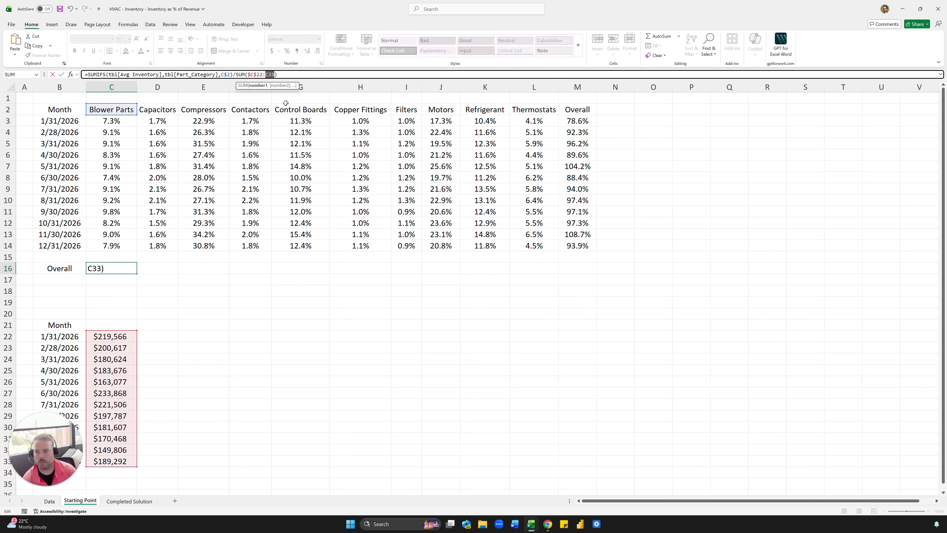
pyautogui.press('Left')
pyautogui.press('Left')
pyautogui.press('F4')
pyautogui.press('F4')
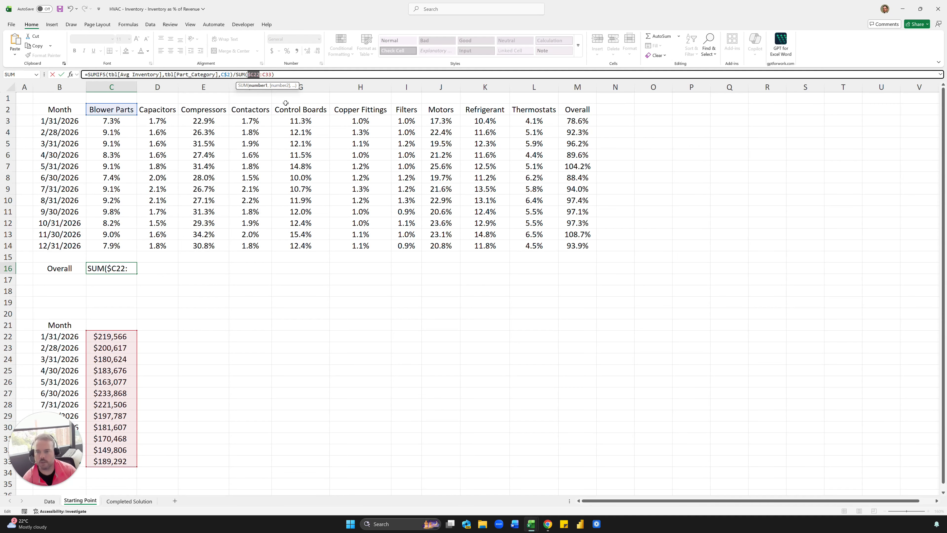
pyautogui.press('F4')
pyautogui.hotkey('ctrl', 'Return')
# Copy the C16 formula into D16 and inspect which cells its summed range references.
pyautogui.hotkey('ctrl', 'c')
pyautogui.press('Right')
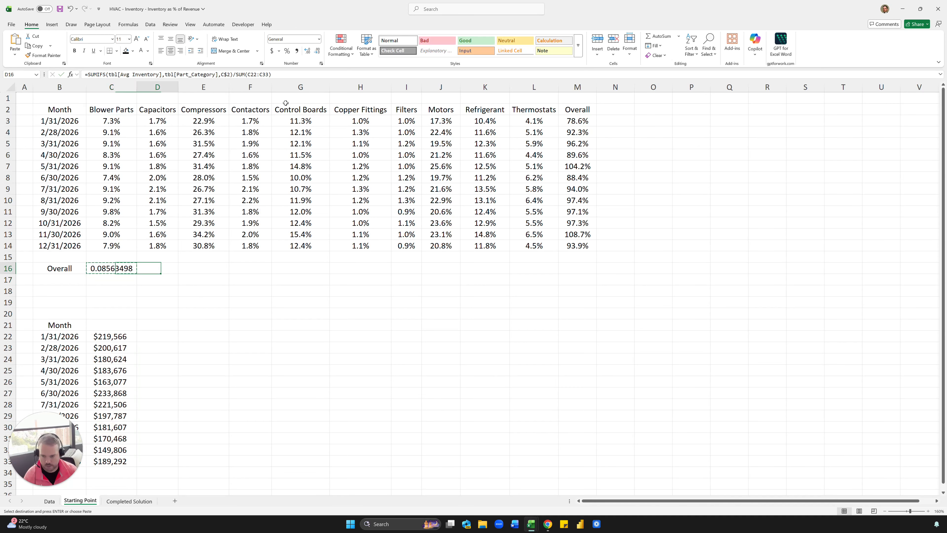
pyautogui.hotkey('ctrl', 'v')
pyautogui.press('F2')
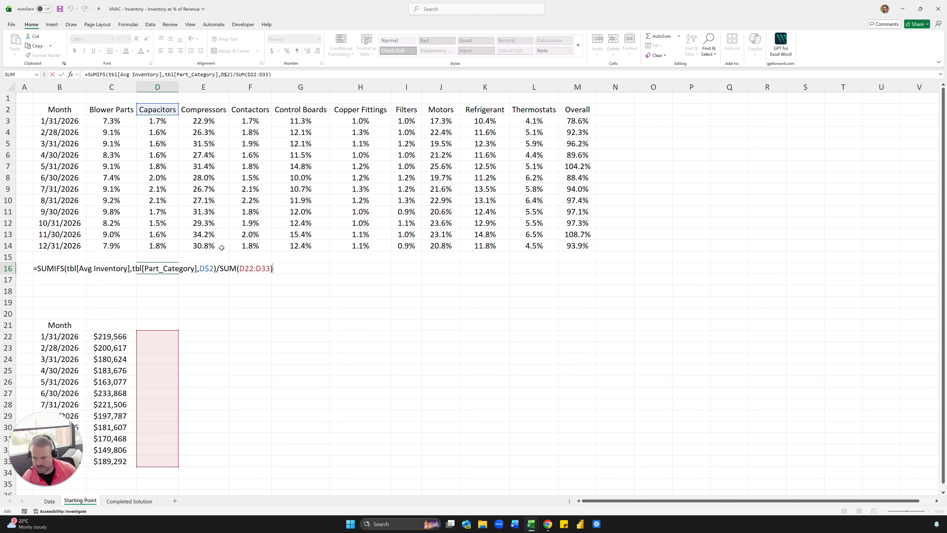
pyautogui.press('Escape')
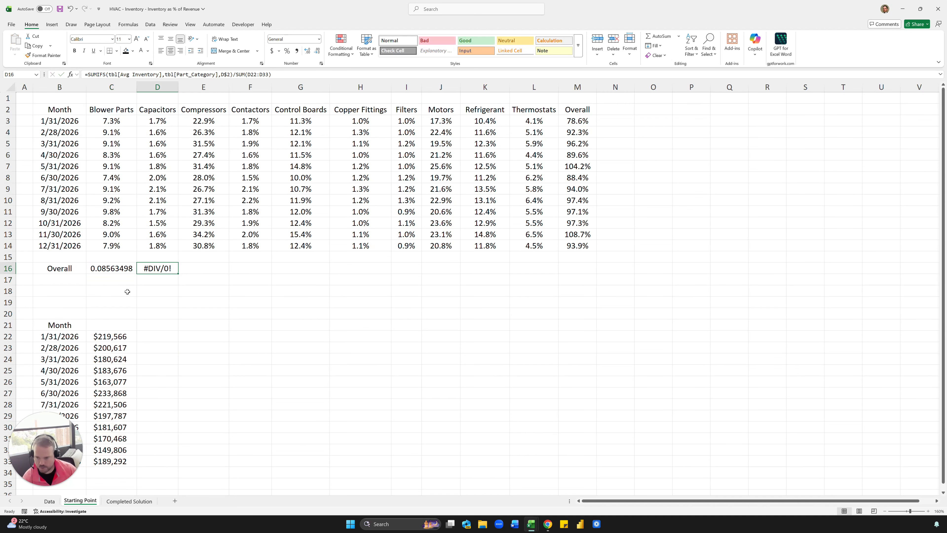
# Make the summed revenue range in the C16 formula fully absolute, so the divisor reads SUM($C$22:$C$33).
pyautogui.click(121, 271)
pyautogui.press('F2')
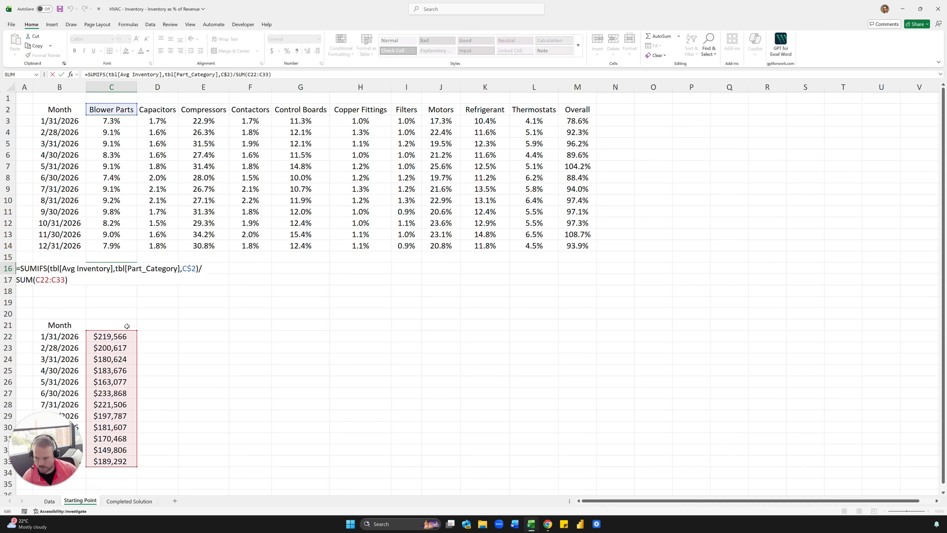
pyautogui.press('Escape')
pyautogui.click(249, 75)
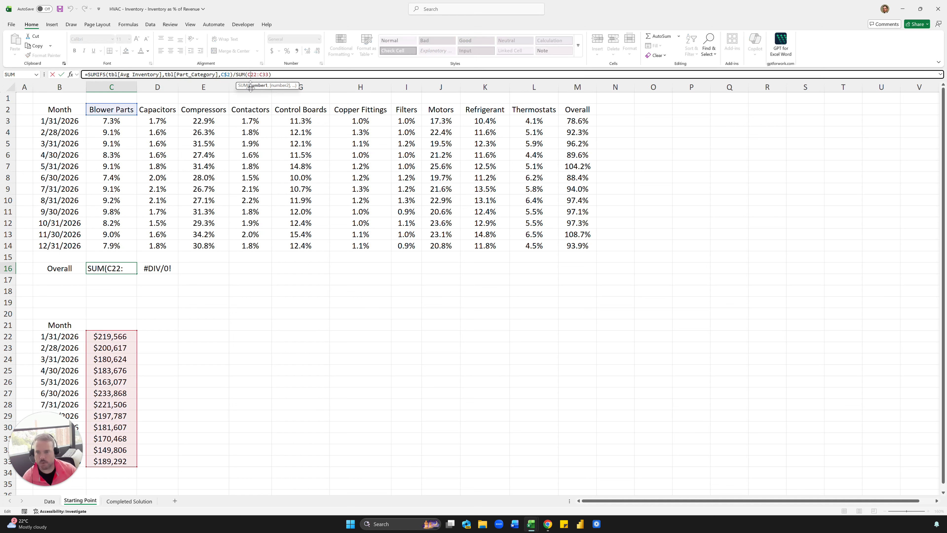
pyautogui.press('F4')
pyautogui.click(271, 74)
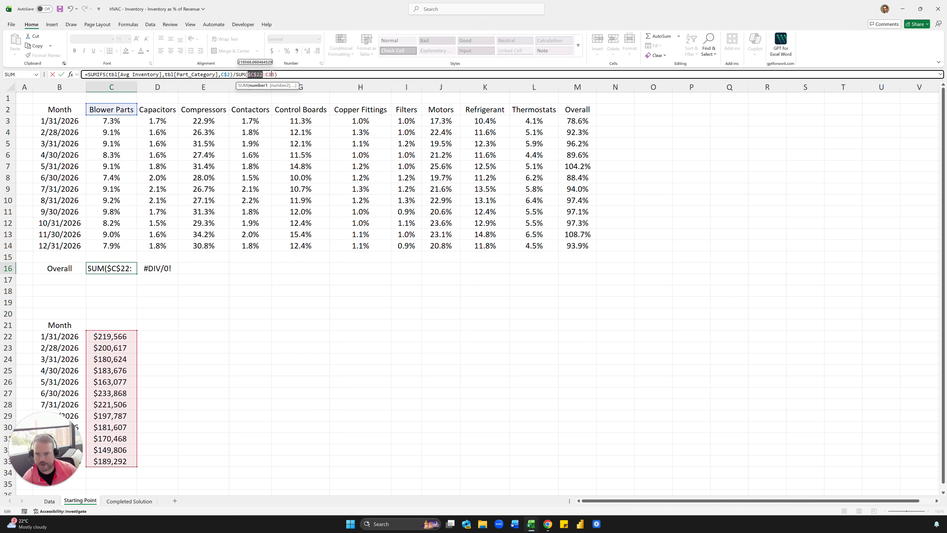
pyautogui.press('F4')
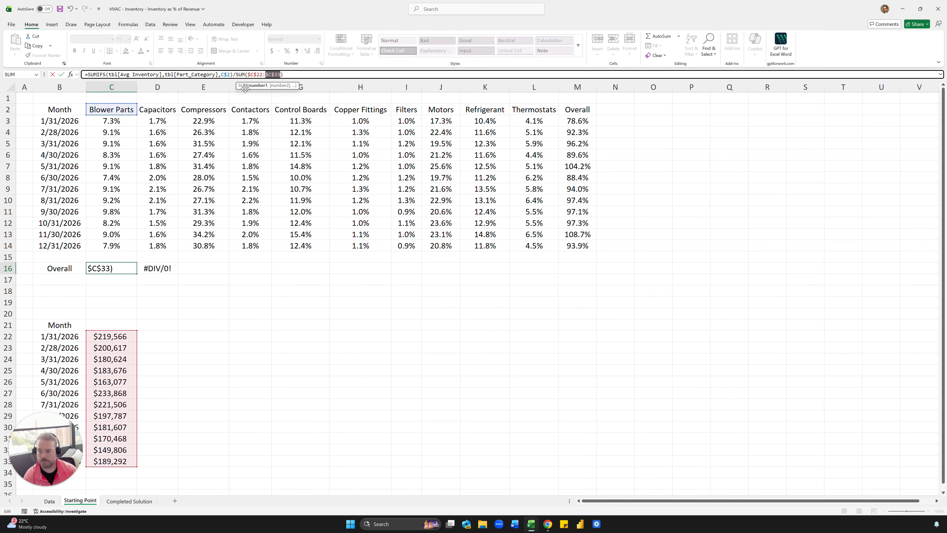
pyautogui.hotkey('ctrl', 'Return')
# Copy the C16 formula across the Overall row through L16 and format the row as percentages with one decimal.
pyautogui.hotkey('ctrl', 'c')
pyautogui.hotkey('shift', 'Right')
pyautogui.hotkey('shift', 'Right')
pyautogui.hotkey('shift', 'Right')
pyautogui.hotkey('shift', 'Right')
pyautogui.hotkey('shift', 'Right')
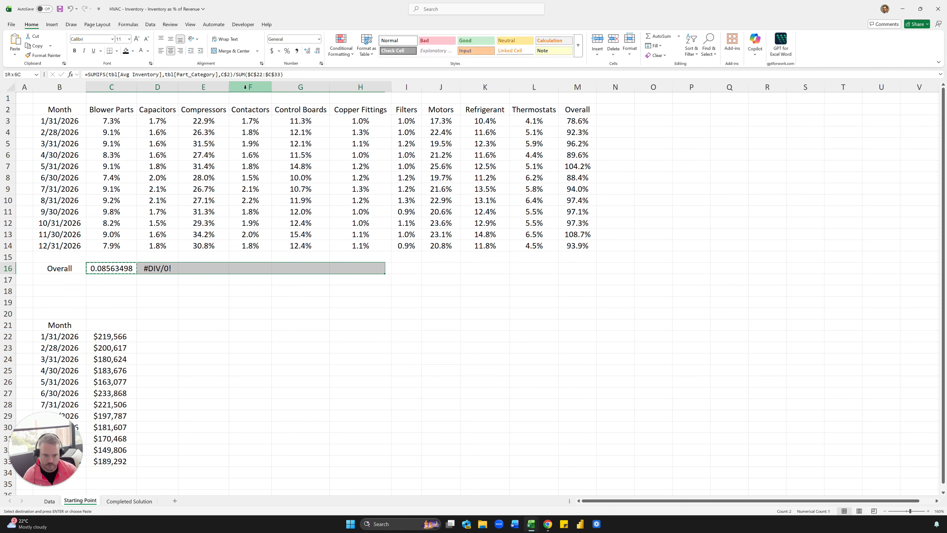
pyautogui.hotkey('shift', 'Right')
pyautogui.hotkey('shift', 'Right')
pyautogui.hotkey('shift', 'Right')
pyautogui.hotkey('shift', 'Right')
pyautogui.hotkey('ctrl', 'v')
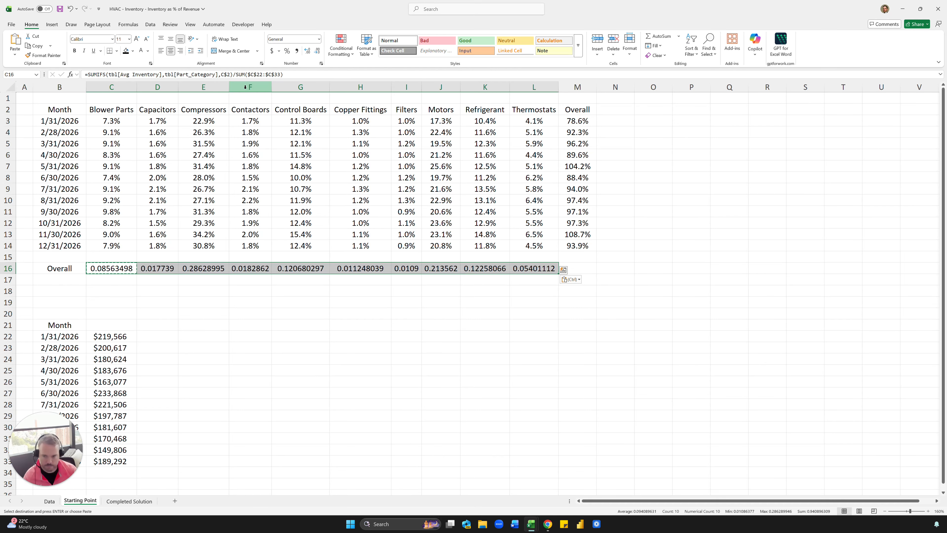
pyautogui.hotkey('ctrl', 'shift', '5')
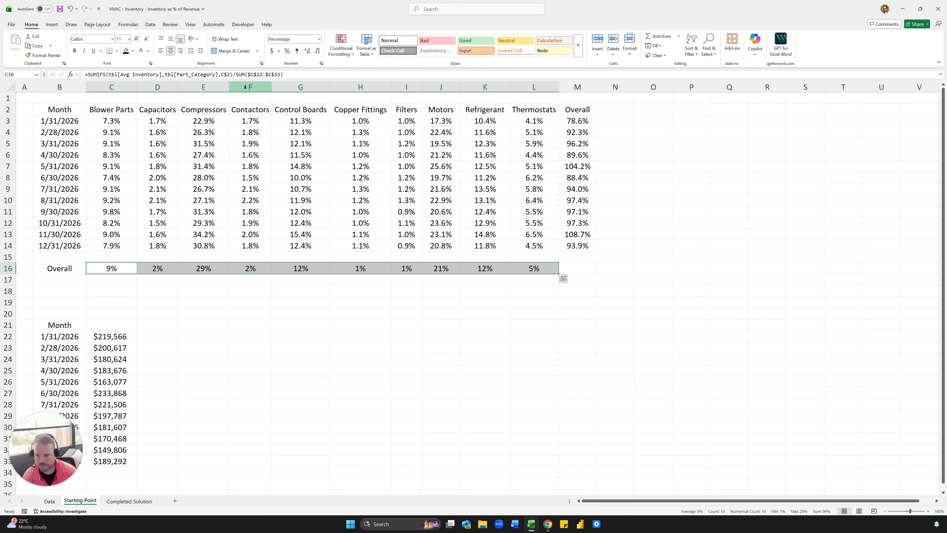
pyautogui.click(307, 50)
pyautogui.click(578, 235)
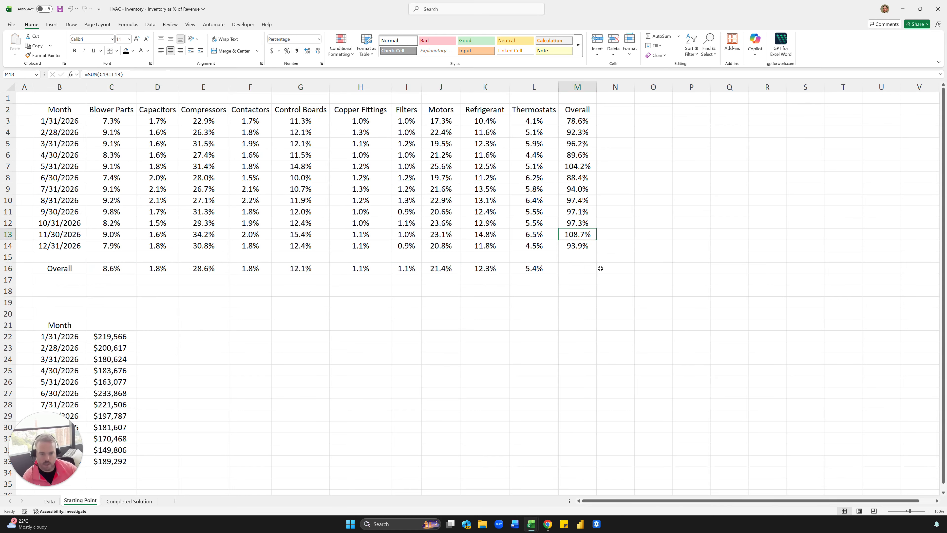
pyautogui.click(577, 267)
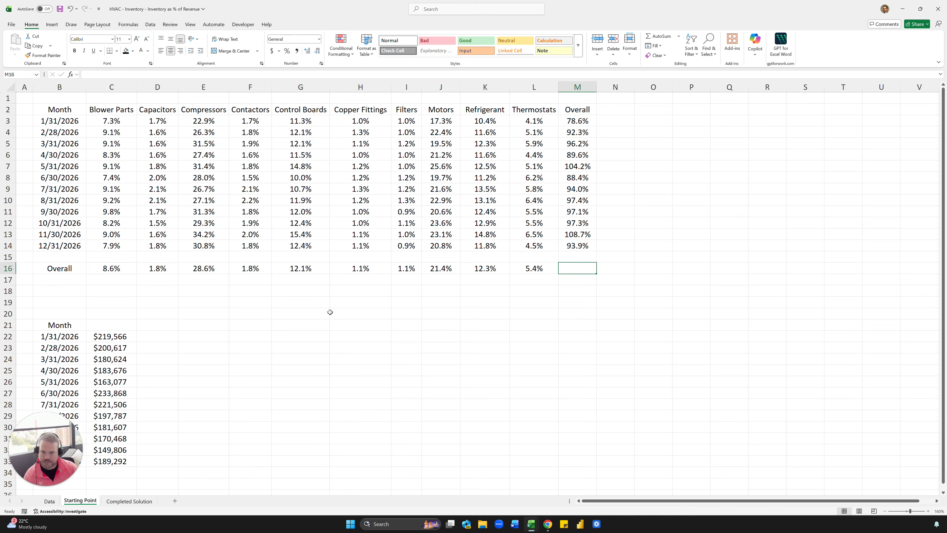
pyautogui.click(534, 269)
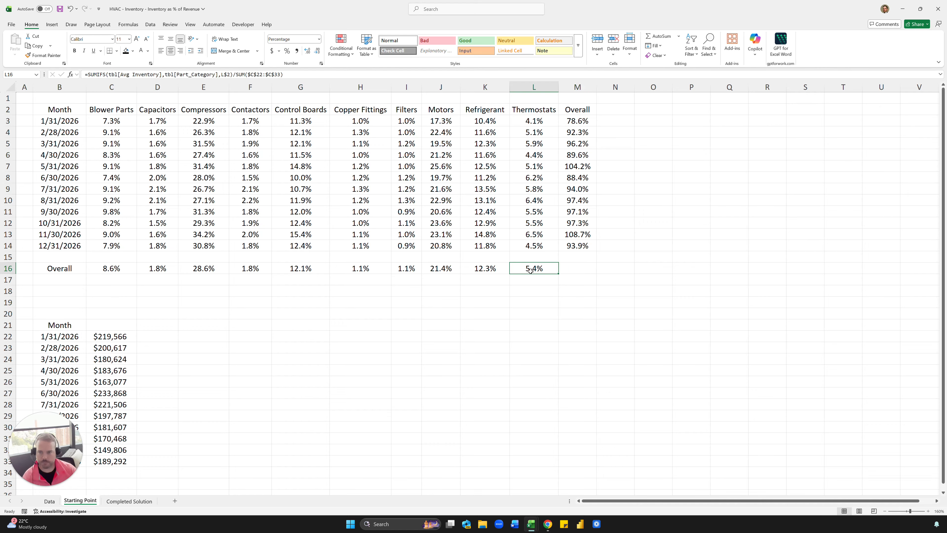
pyautogui.click(587, 264)
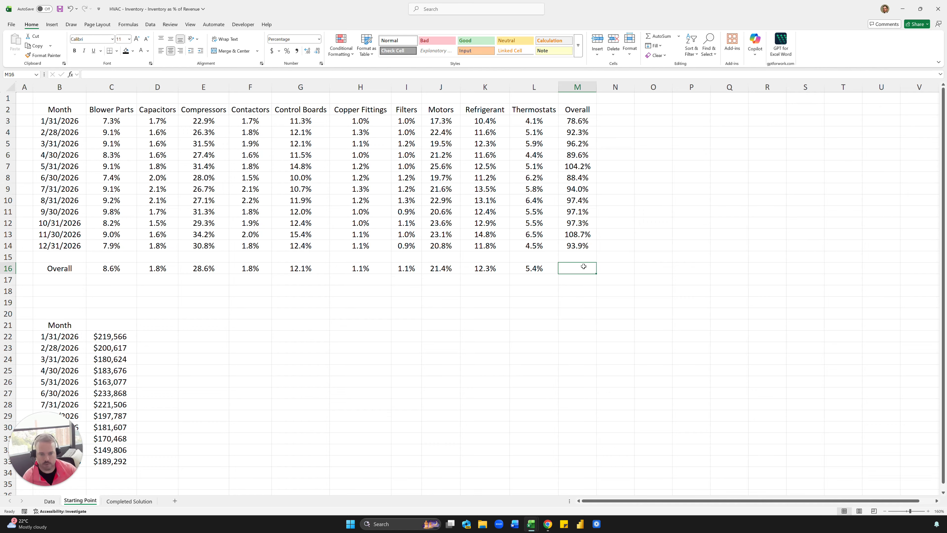
pyautogui.click(541, 268)
pyautogui.click(566, 264)
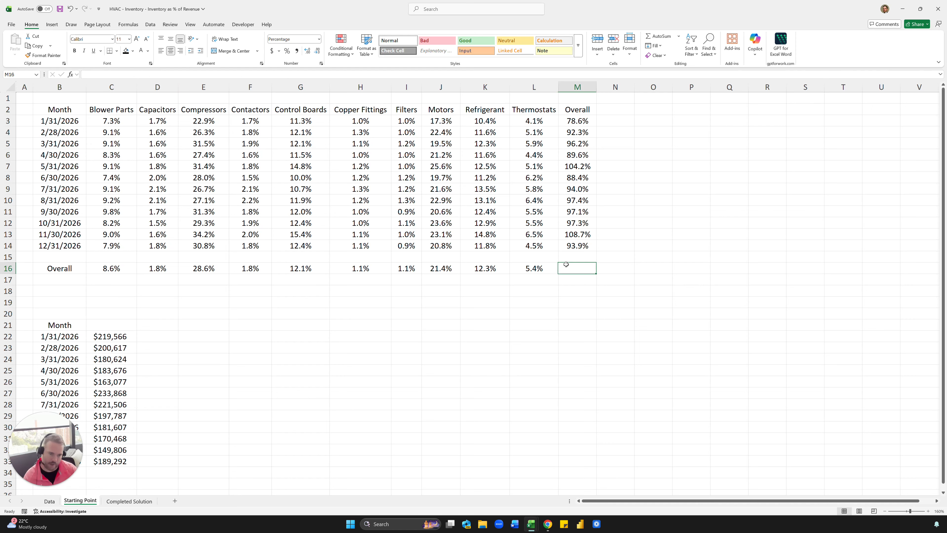
pyautogui.moveTo(111, 336); pyautogui.dragTo(112, 404)
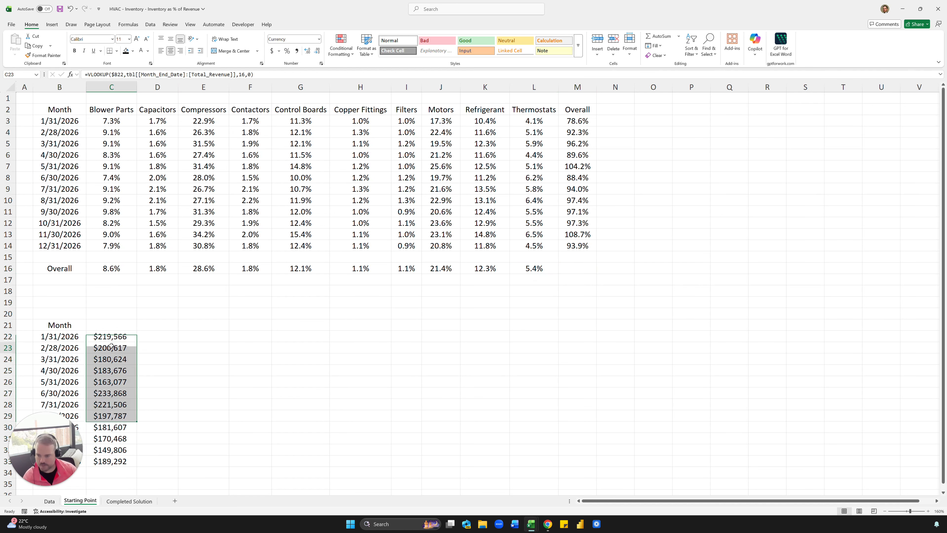
# Label the amount column of the monthly helper table "Revenue" in C21.
pyautogui.click(105, 323)
pyautogui.write('Revenue')
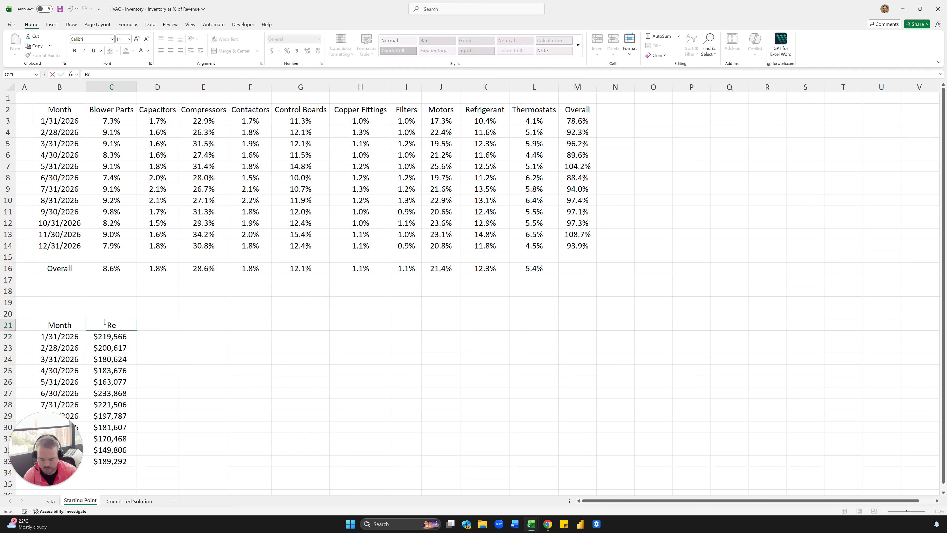
pyautogui.press('Return')
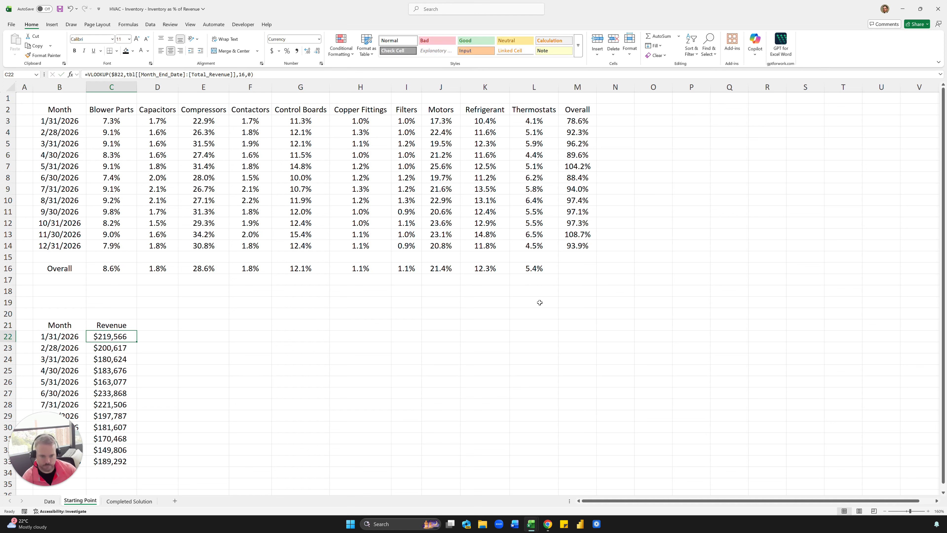
# Enter =SUM(tbl[Avg Inventory]) in M16, where the Overall row and Overall column meet.
pyautogui.click(571, 269)
pyautogui.write('=su')
pyautogui.press('Tab')
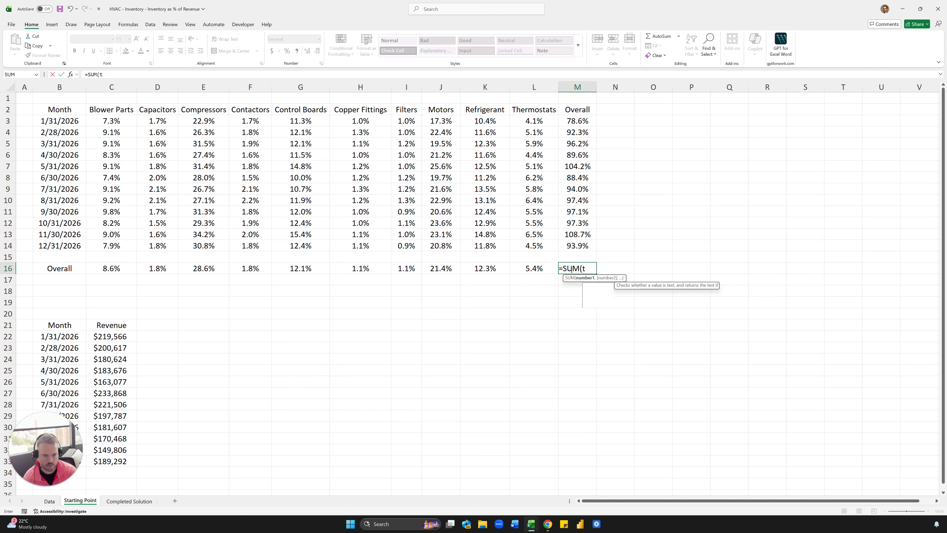
pyautogui.write('tbl[Avg Inventory')
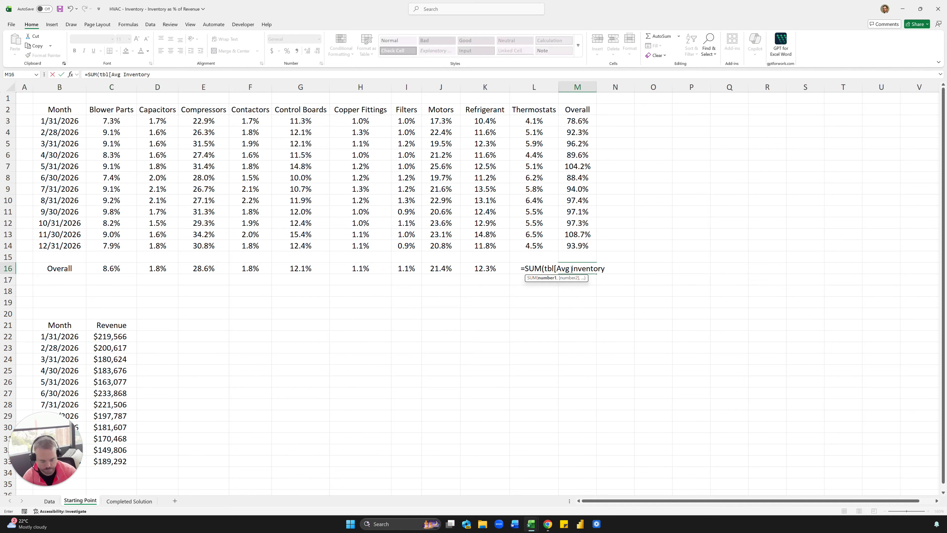
pyautogui.write(']')
pyautogui.hotkey('ctrl', 'Return')
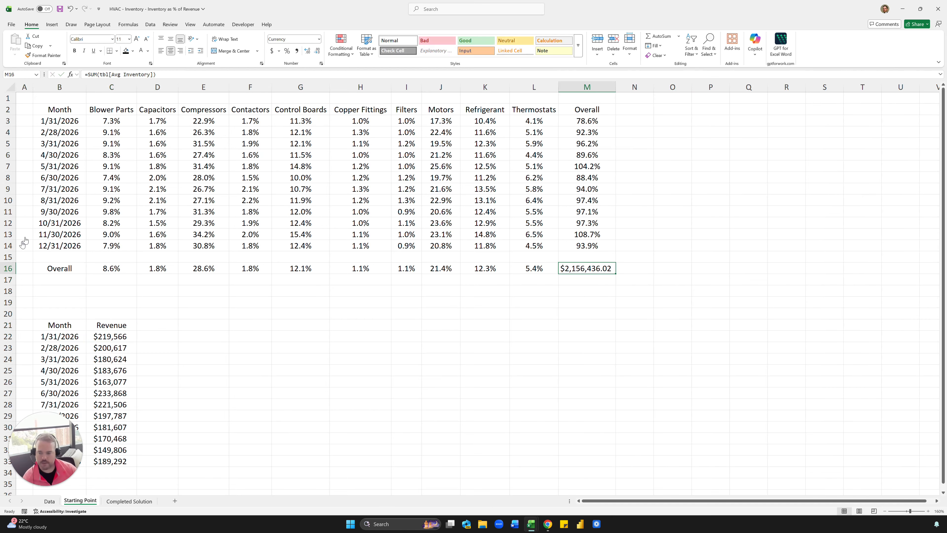
# Divide the M16 formula by SUM(C22:C33) and format the cell as a percentage with one decimal.
pyautogui.click(174, 73)
pyautogui.write('/')
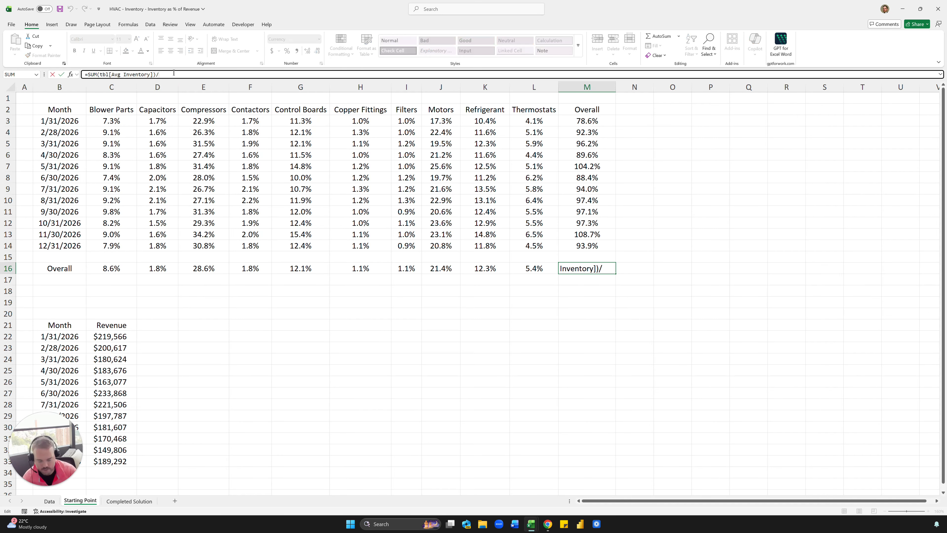
pyautogui.write('SUM(')
pyautogui.click(105, 337)
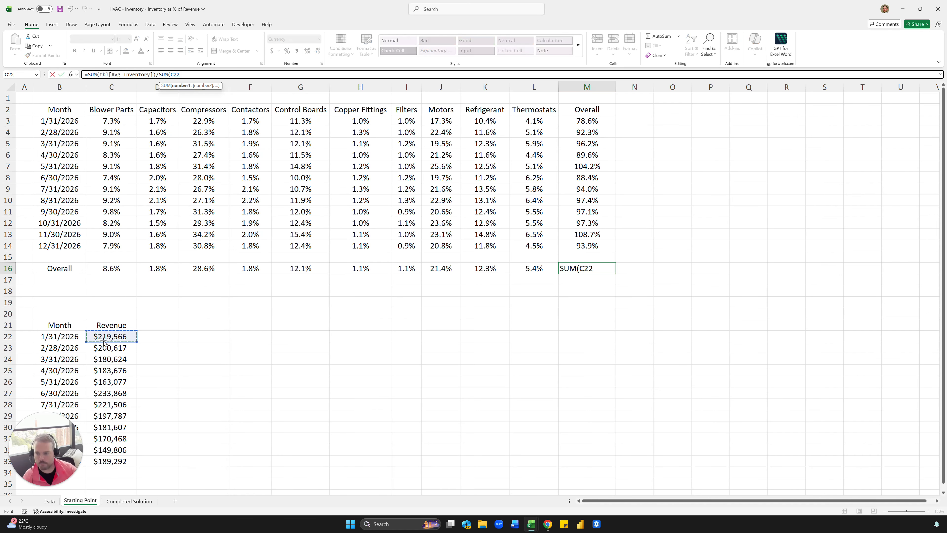
pyautogui.hotkey('ctrl', 'shift', 'Down')
pyautogui.hotkey('ctrl', 'Return')
pyautogui.press('Return')
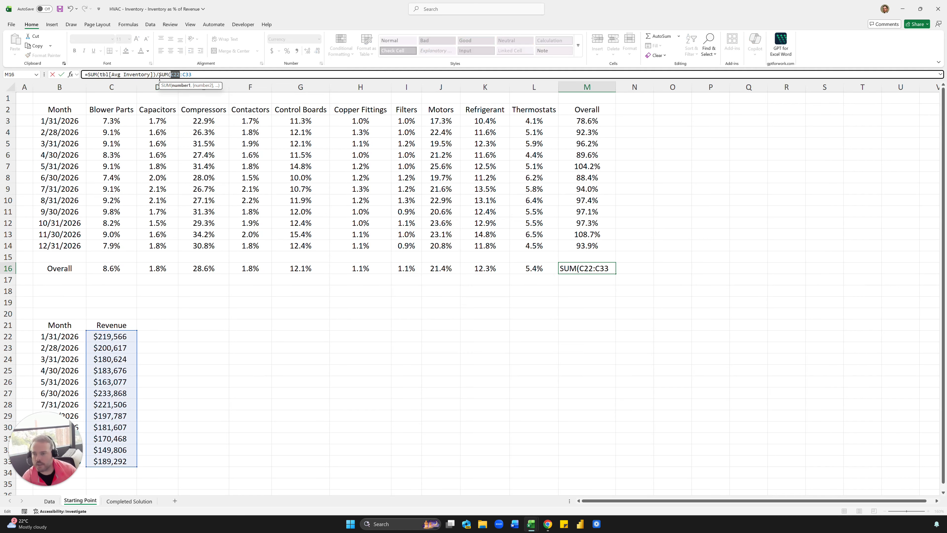
pyautogui.click(207, 78)
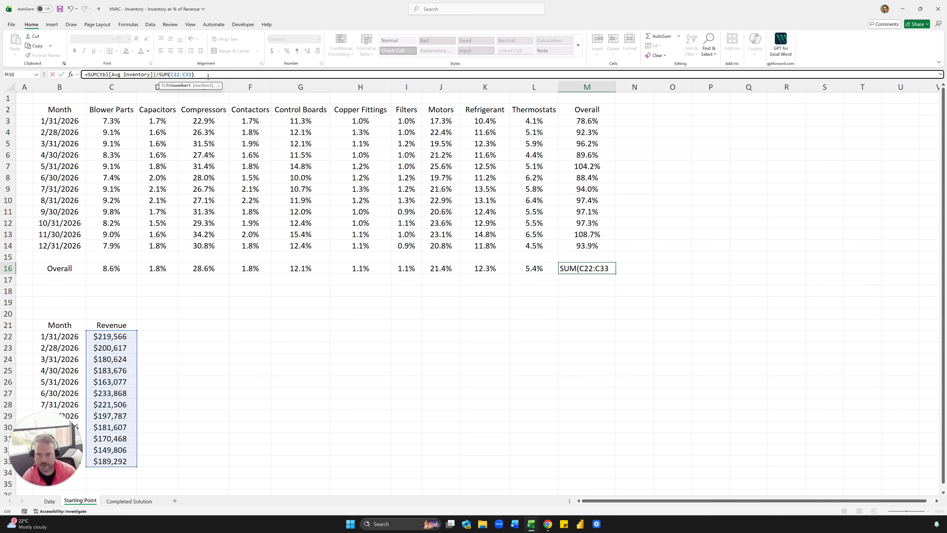
pyautogui.write(')')
pyautogui.hotkey('ctrl', 'Return')
pyautogui.hotkey('ctrl', 'shift', '5')
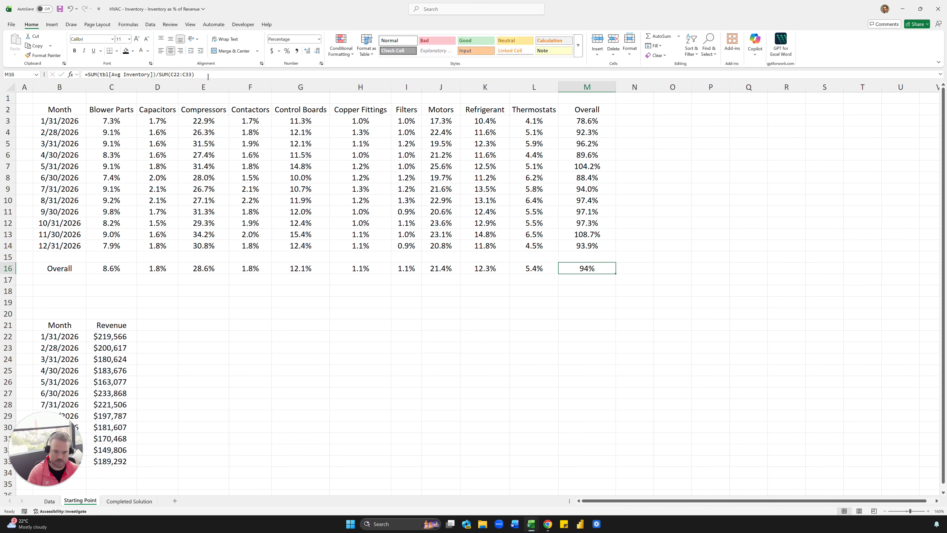
pyautogui.click(308, 50)
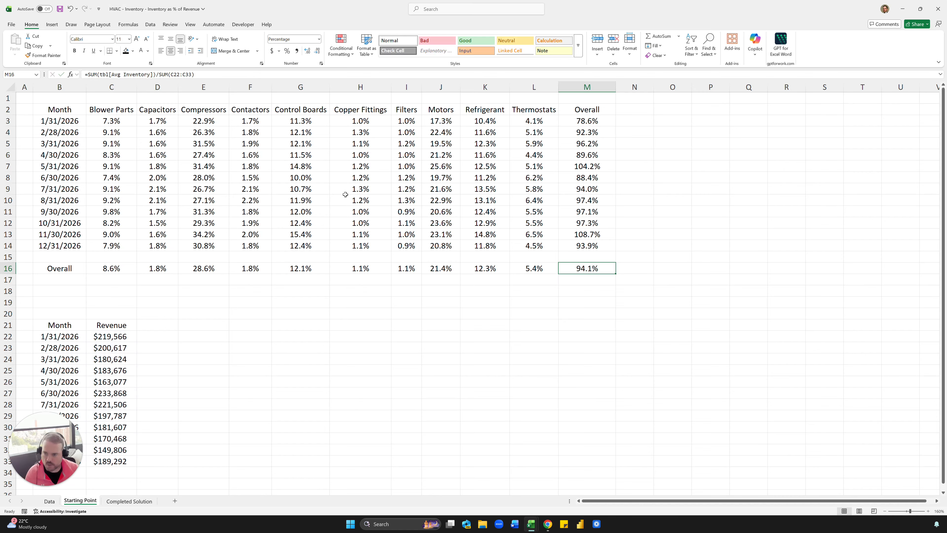
# Apply the Red - Yellow - Green color scale to the monthly category percentages in C3:L14.
pyautogui.click(294, 211)
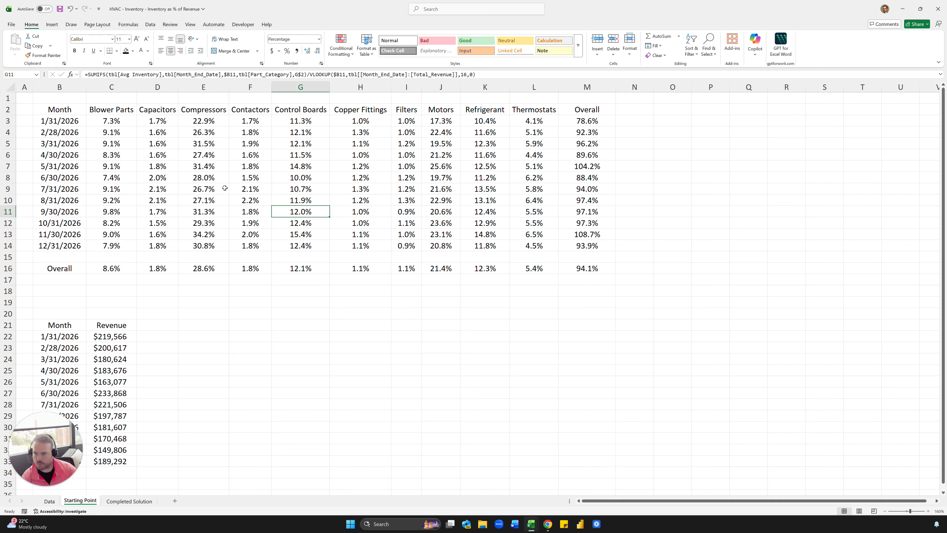
pyautogui.moveTo(117, 122); pyautogui.dragTo(522, 247)
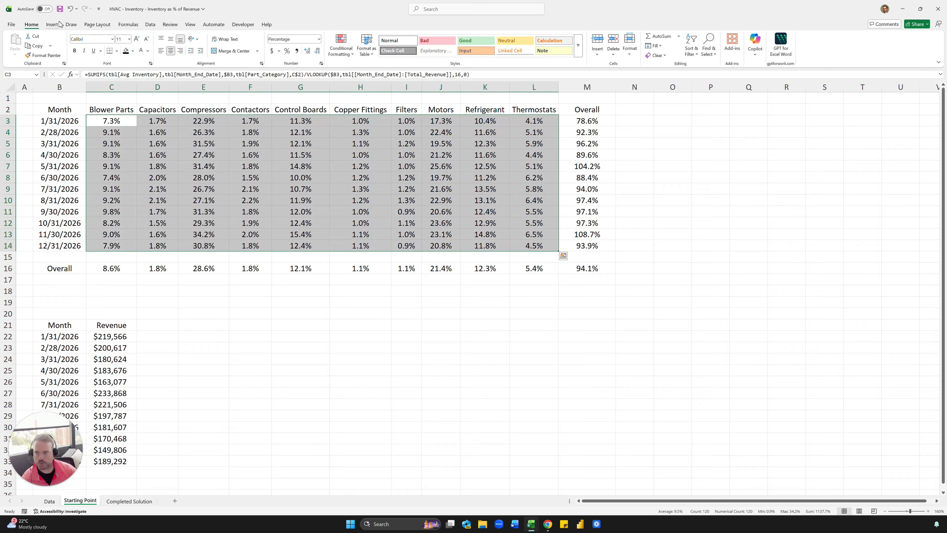
pyautogui.click(353, 55)
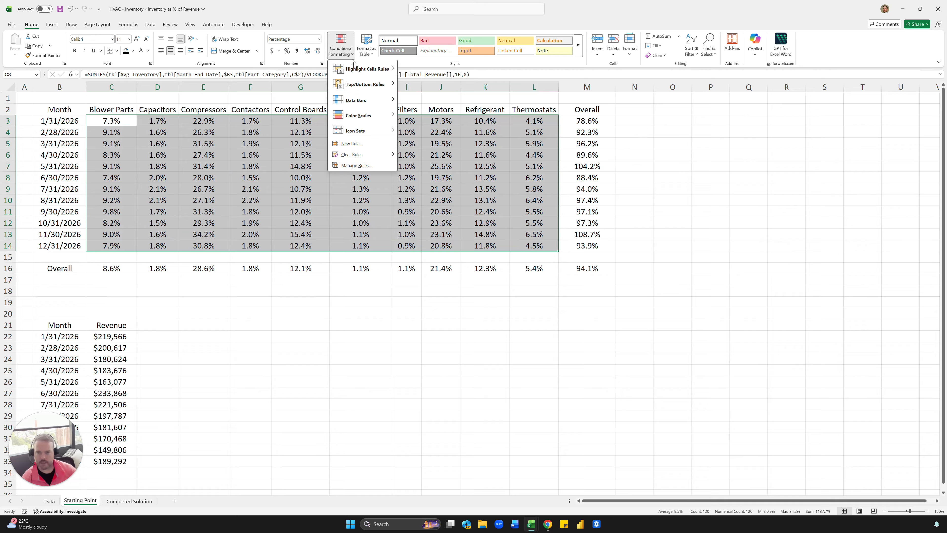
pyautogui.moveTo(375, 118)
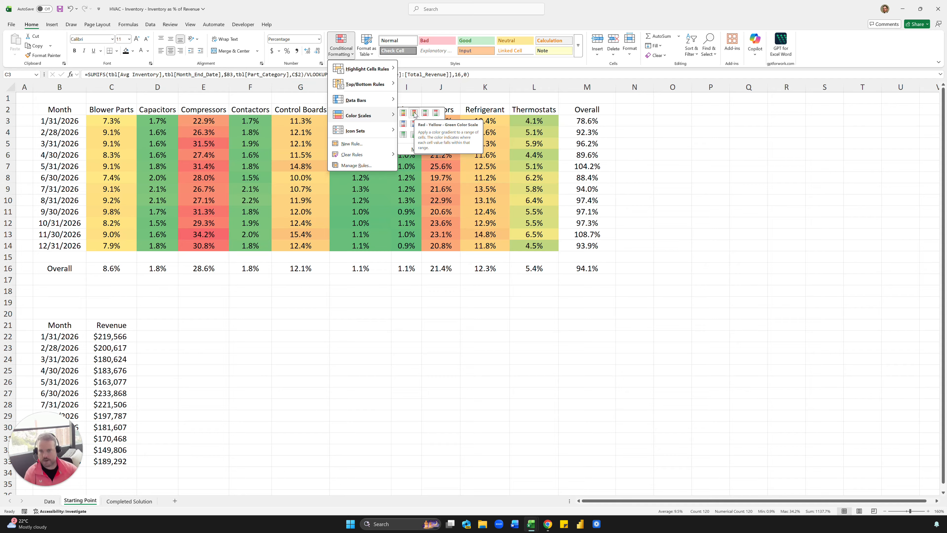
pyautogui.click(414, 114)
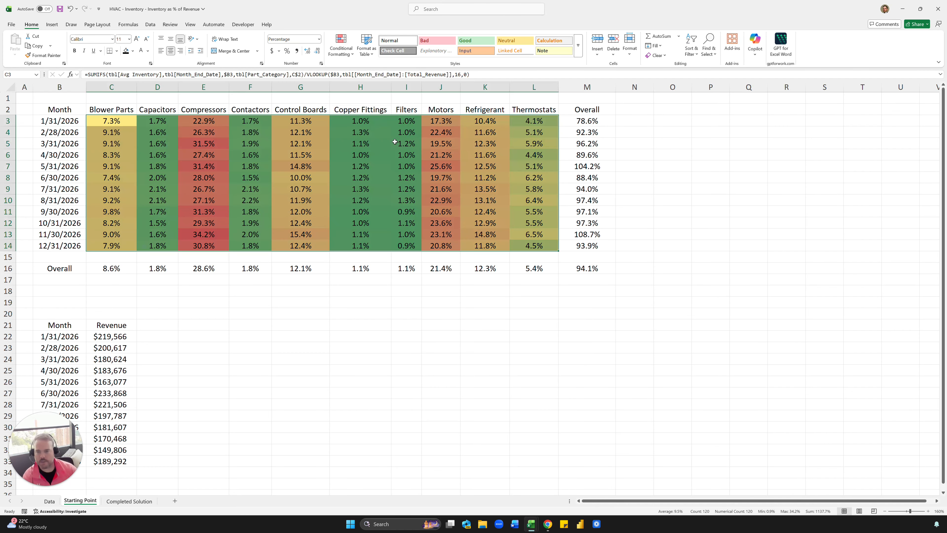
pyautogui.click(406, 144)
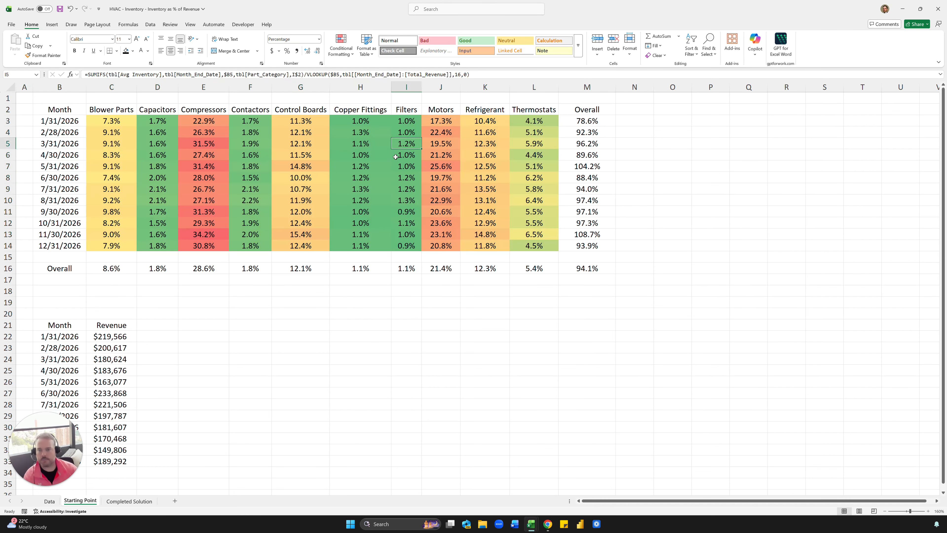
pyautogui.click(184, 135)
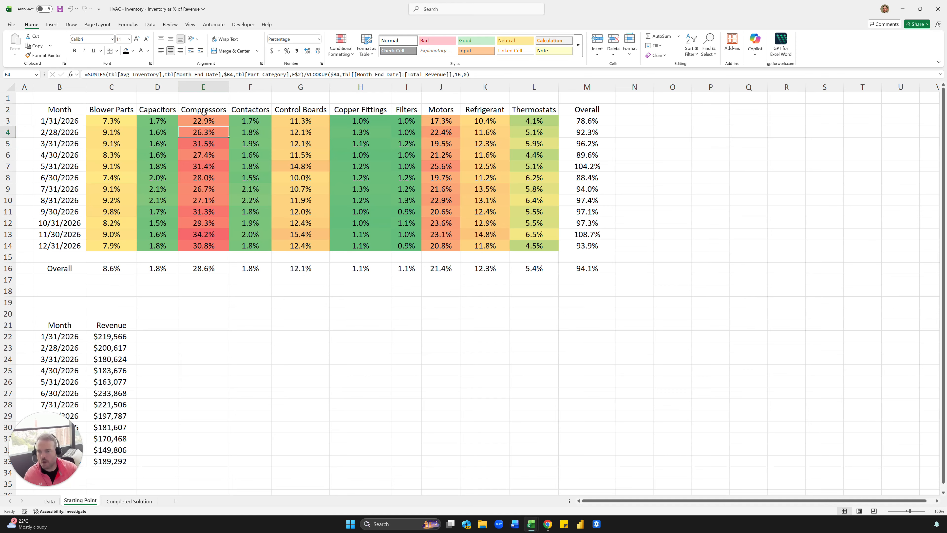
pyautogui.moveTo(204, 121); pyautogui.dragTo(203, 224)
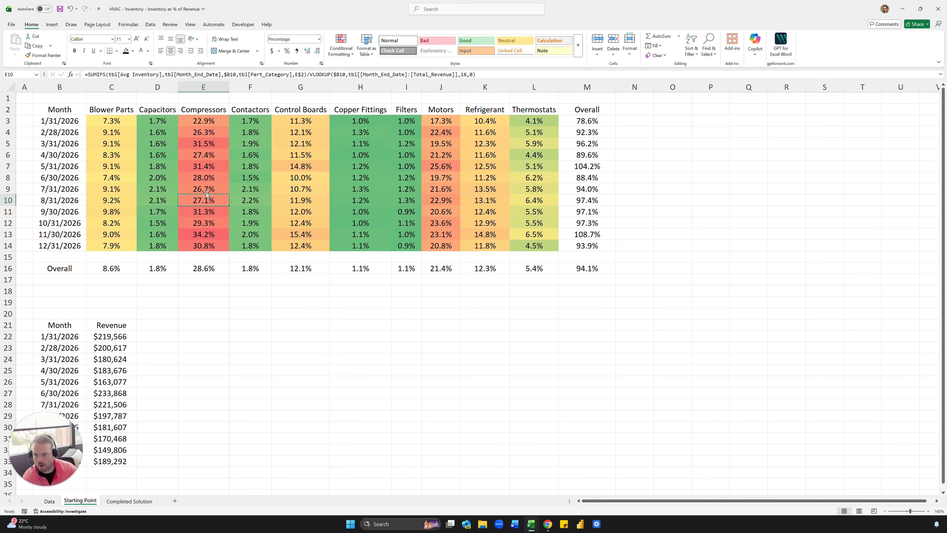
pyautogui.click(236, 172)
pyautogui.click(238, 140)
pyautogui.click(244, 168)
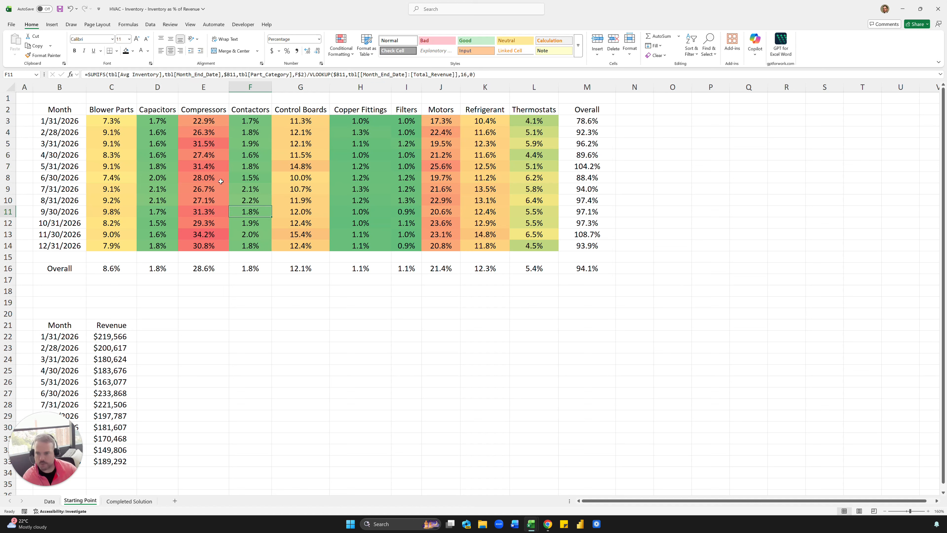
pyautogui.press('Left')
pyautogui.click(128, 120)
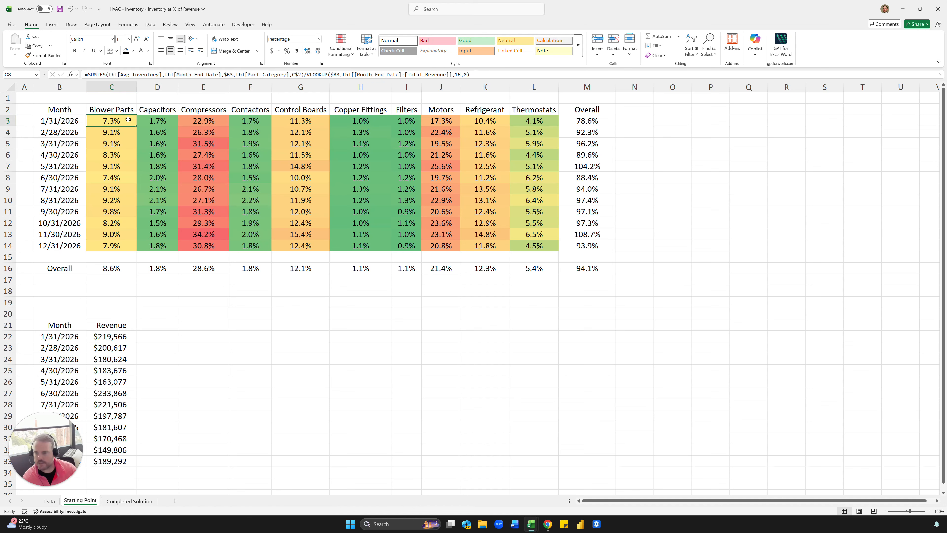
# Undo the color scale on C3:L14 and apply Red - Yellow - Green only to the Blower Parts percentages in C3:C14.
pyautogui.hotkey('ctrl', 'z')
pyautogui.click(315, 178)
pyautogui.click(123, 124)
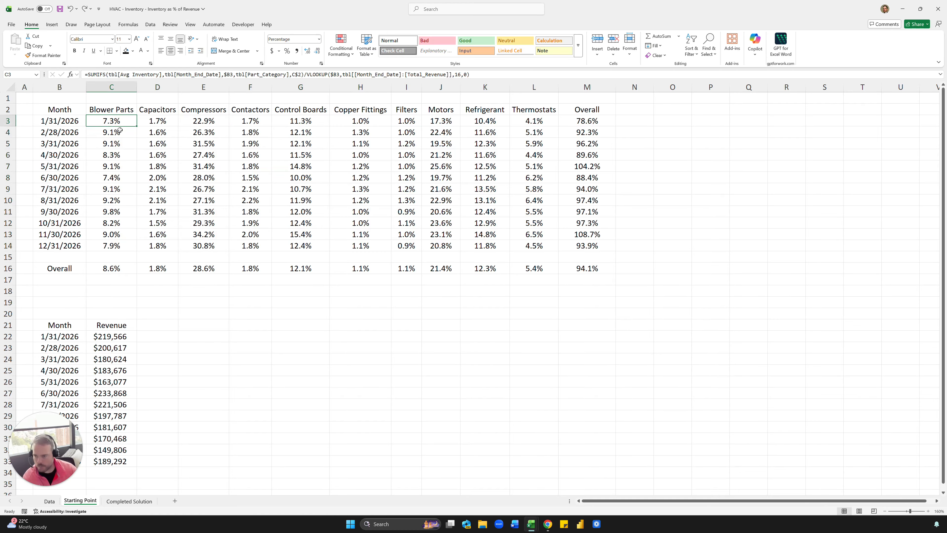
pyautogui.moveTo(120, 130); pyautogui.dragTo(127, 248)
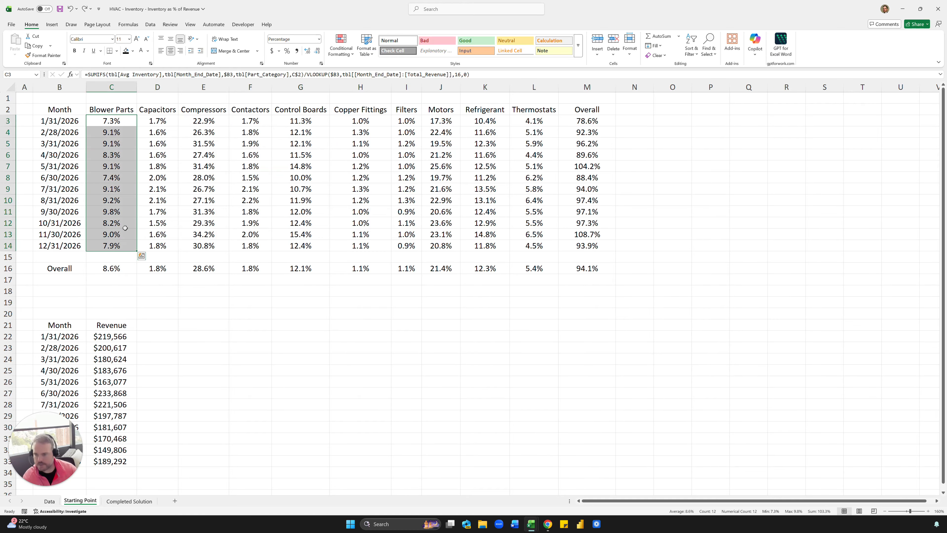
pyautogui.click(338, 52)
pyautogui.moveTo(359, 116)
pyautogui.click(408, 132)
pyautogui.click(250, 178)
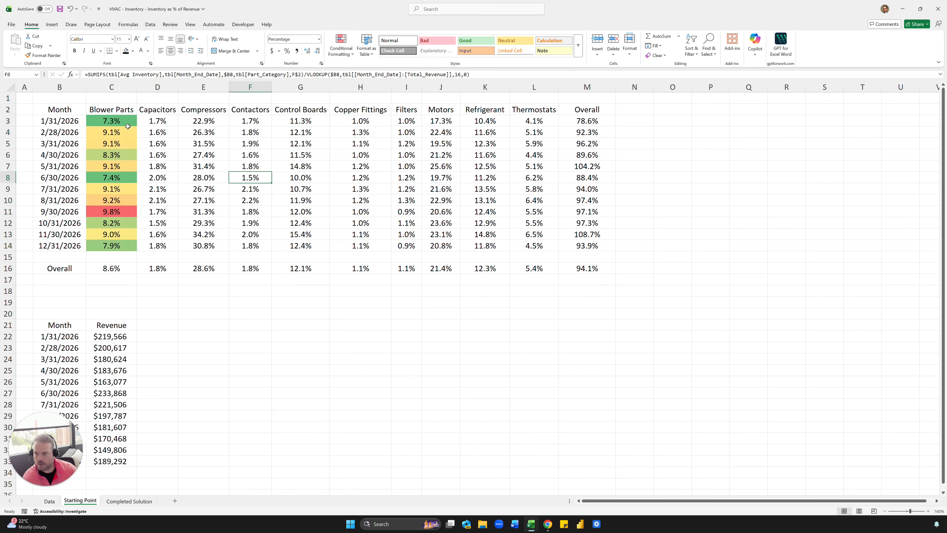
# Copy the formatting of C3:C14 separately onto each category column from Capacitors through Thermostats and onto the monthly Overall column.
pyautogui.moveTo(128, 126); pyautogui.dragTo(126, 246)
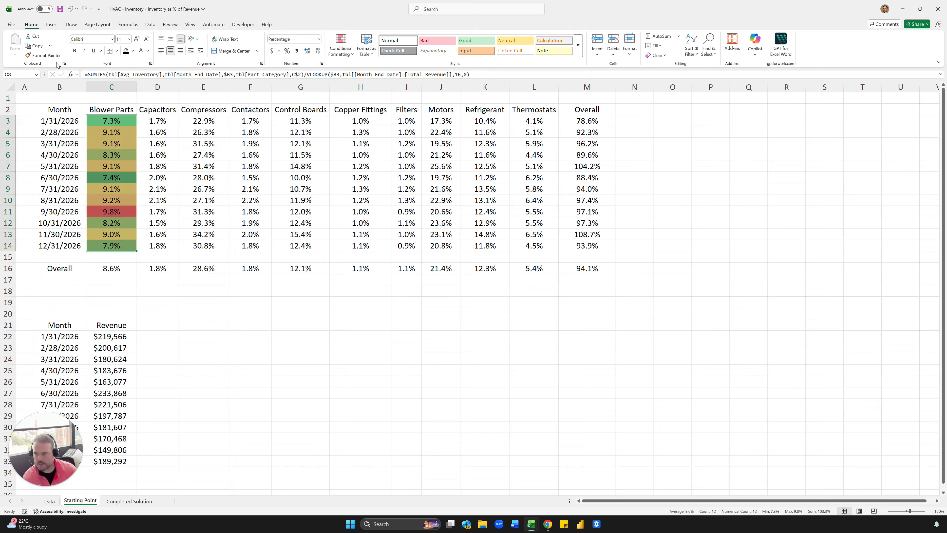
pyautogui.click(44, 55)
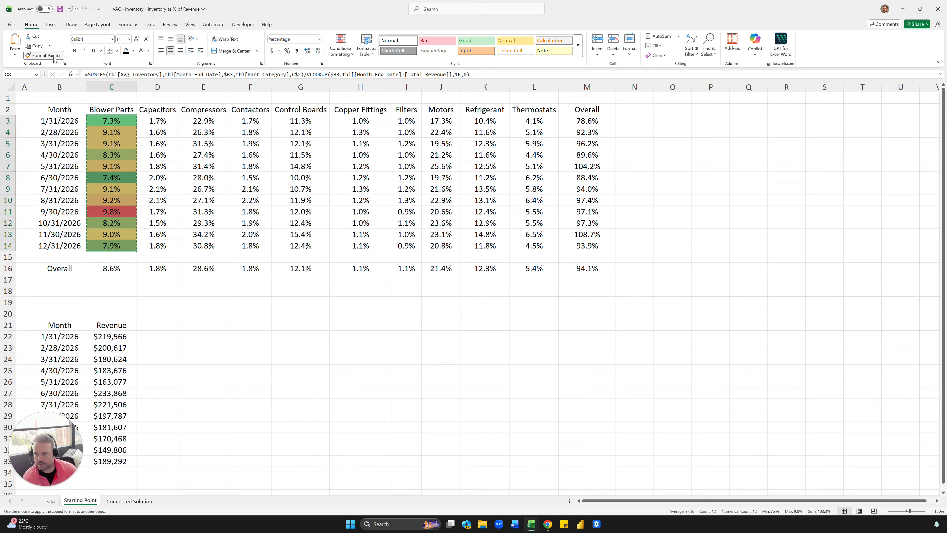
pyautogui.click(159, 122)
pyautogui.click(201, 121)
pyautogui.click(257, 120)
pyautogui.click(310, 121)
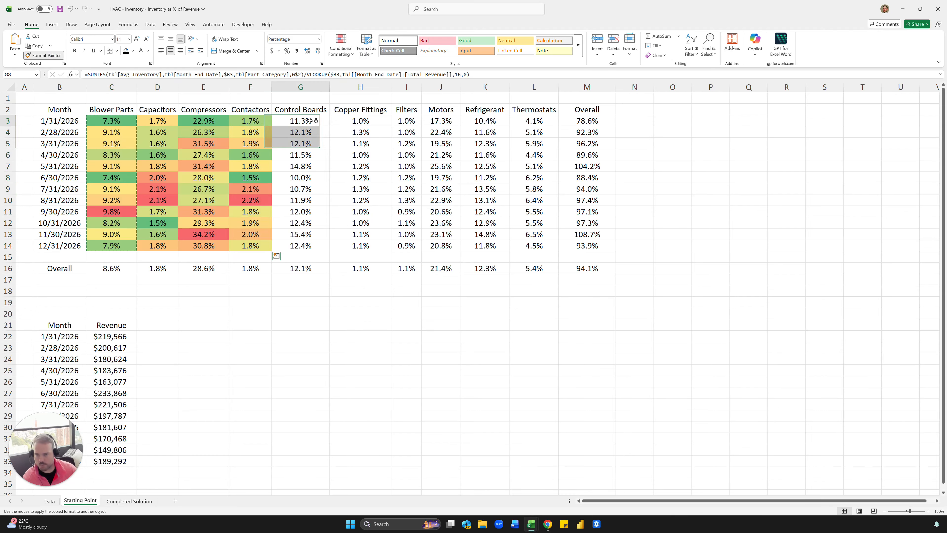
pyautogui.click(360, 121)
pyautogui.click(406, 121)
pyautogui.click(433, 120)
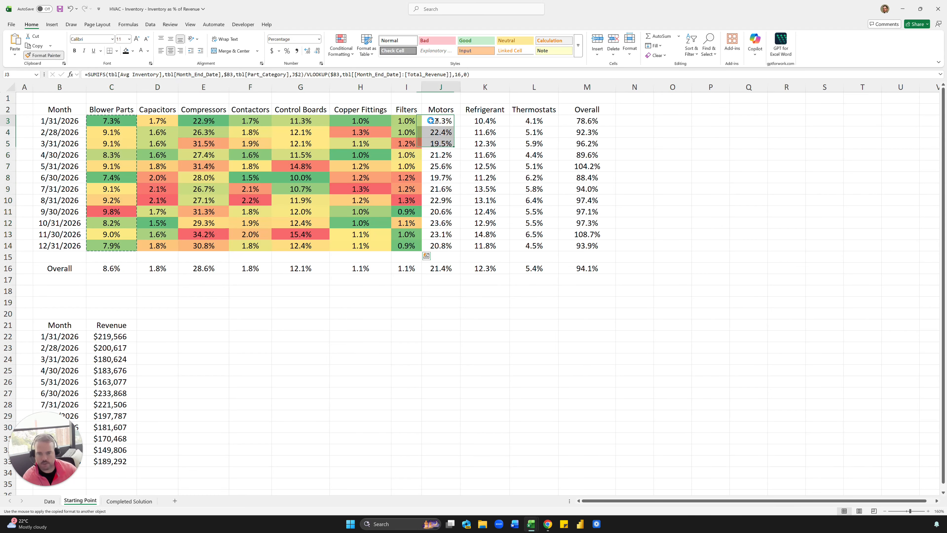
pyautogui.click(485, 121)
pyautogui.click(539, 120)
pyautogui.click(587, 121)
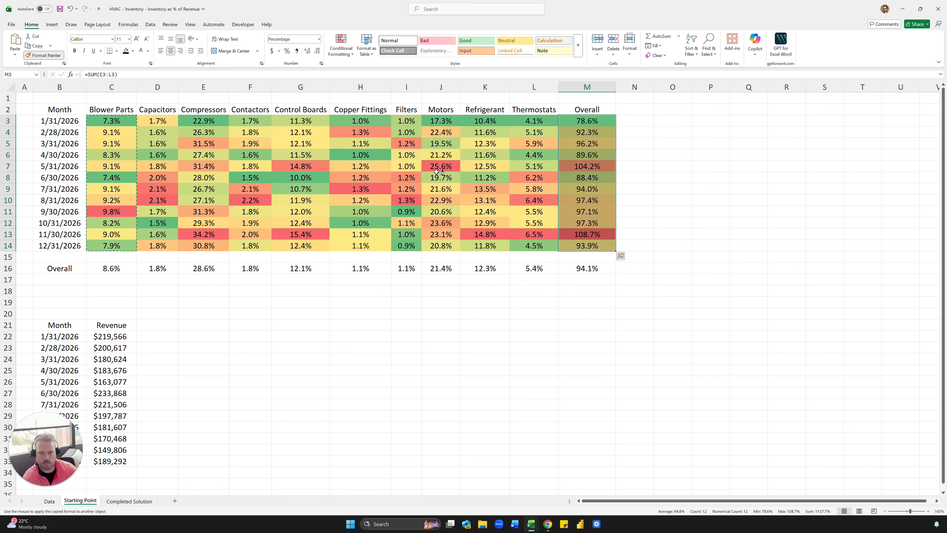
pyautogui.press('Escape')
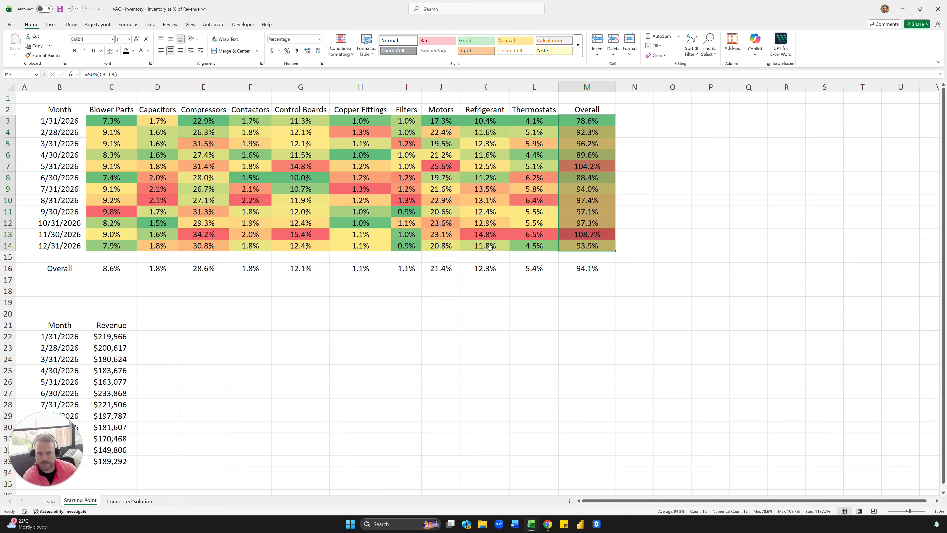
# Apply the Red - Yellow - Green color scale to the category percentages of the Overall row in C16:L16.
pyautogui.moveTo(111, 272); pyautogui.dragTo(537, 269)
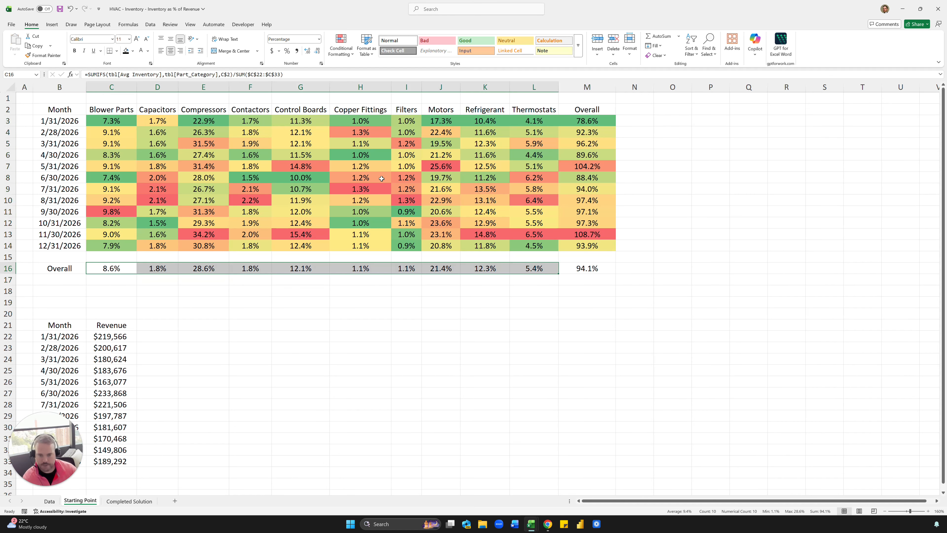
pyautogui.click(337, 47)
pyautogui.moveTo(359, 115)
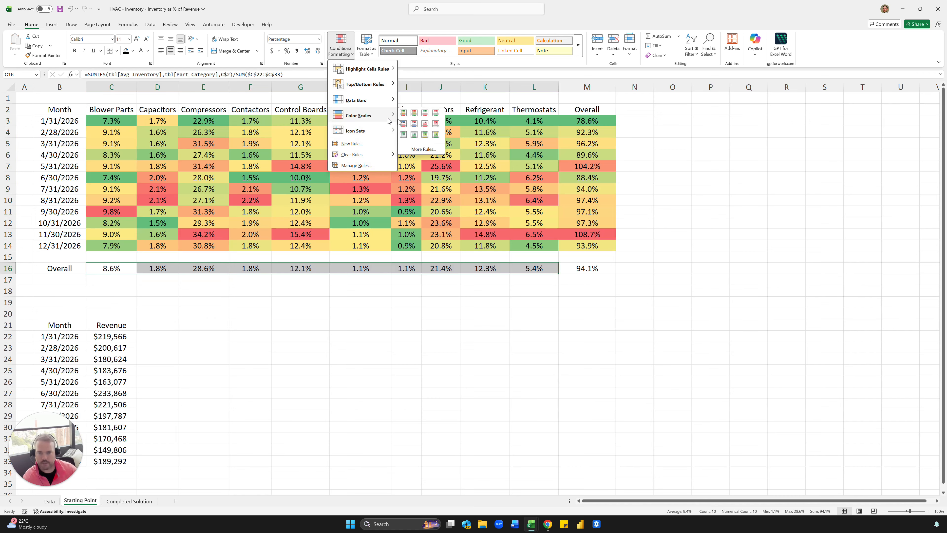
pyautogui.click(414, 113)
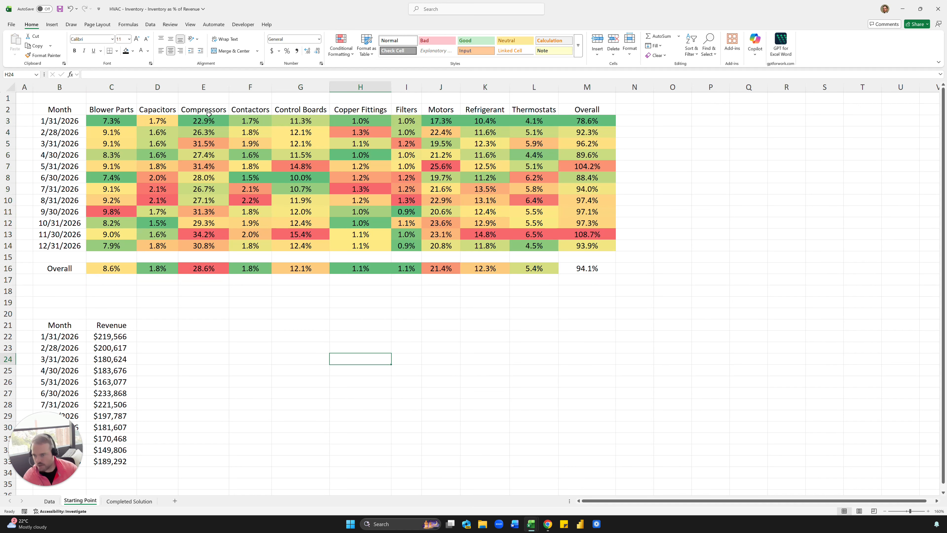
pyautogui.moveTo(203, 109); pyautogui.dragTo(202, 280)
pyautogui.click(201, 246)
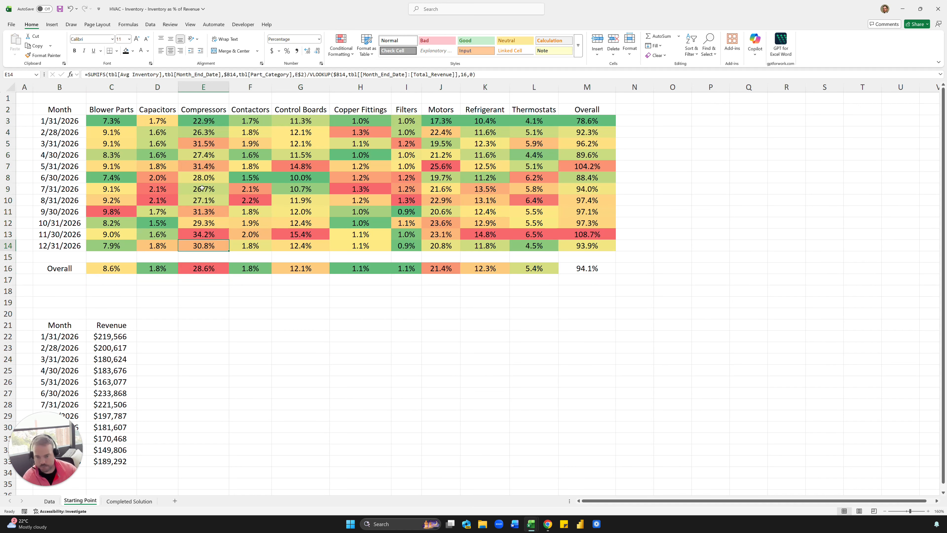
pyautogui.click(203, 271)
pyautogui.click(436, 271)
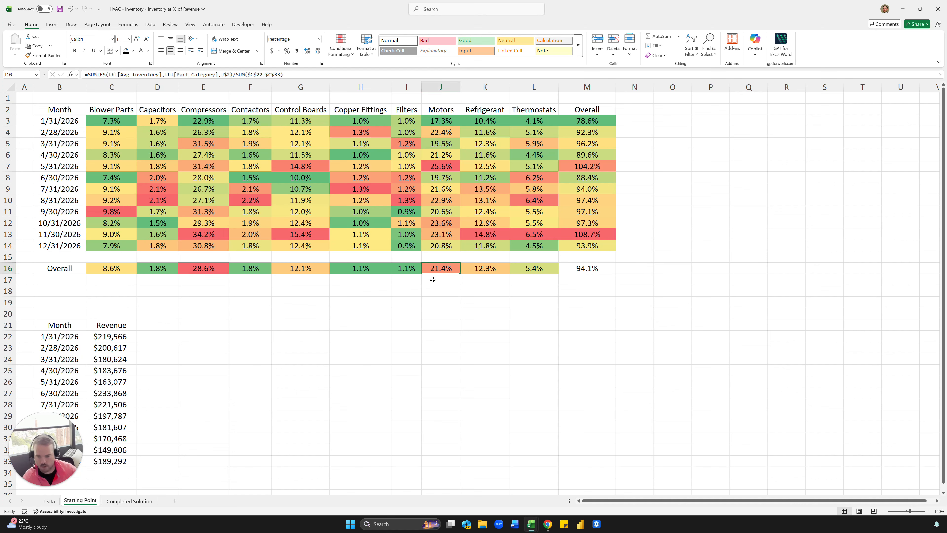
pyautogui.click(415, 288)
pyautogui.click(158, 214)
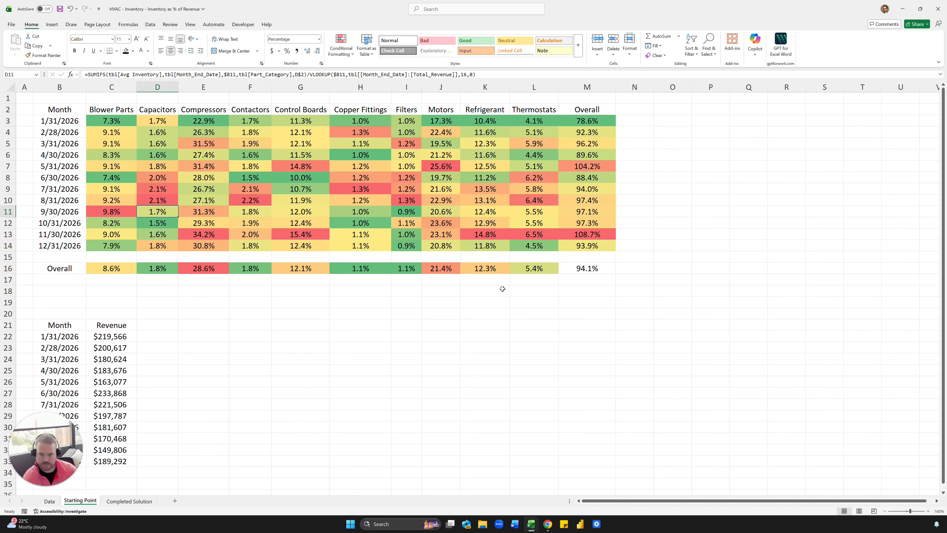
# Enter the contact e-mail address for questions in E19 and switch to the Data sheet.
pyautogui.click(212, 301)
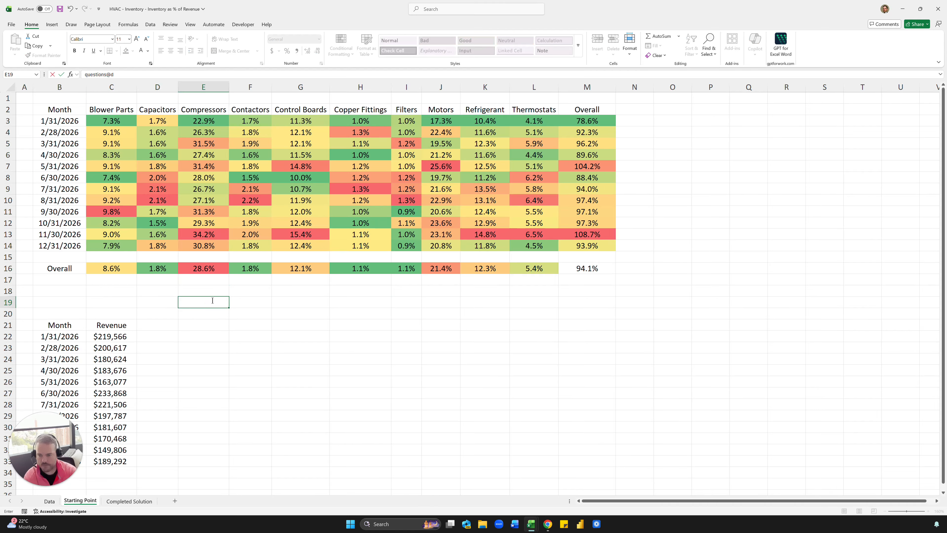
pyautogui.press('Return')
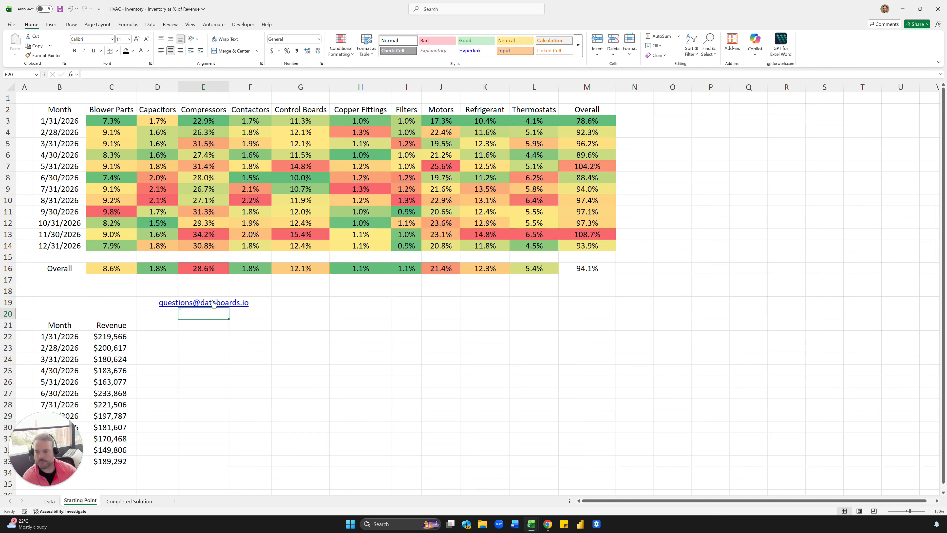
pyautogui.click(49, 501)
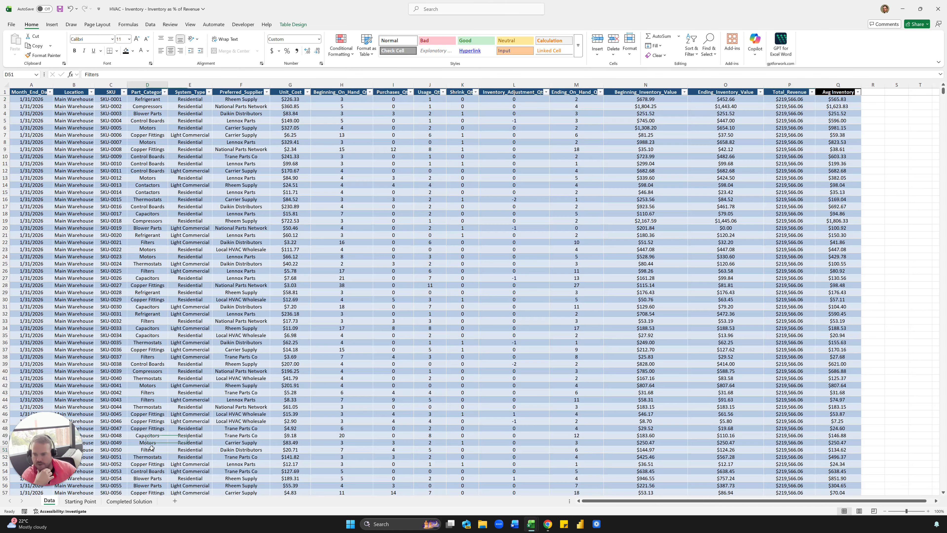